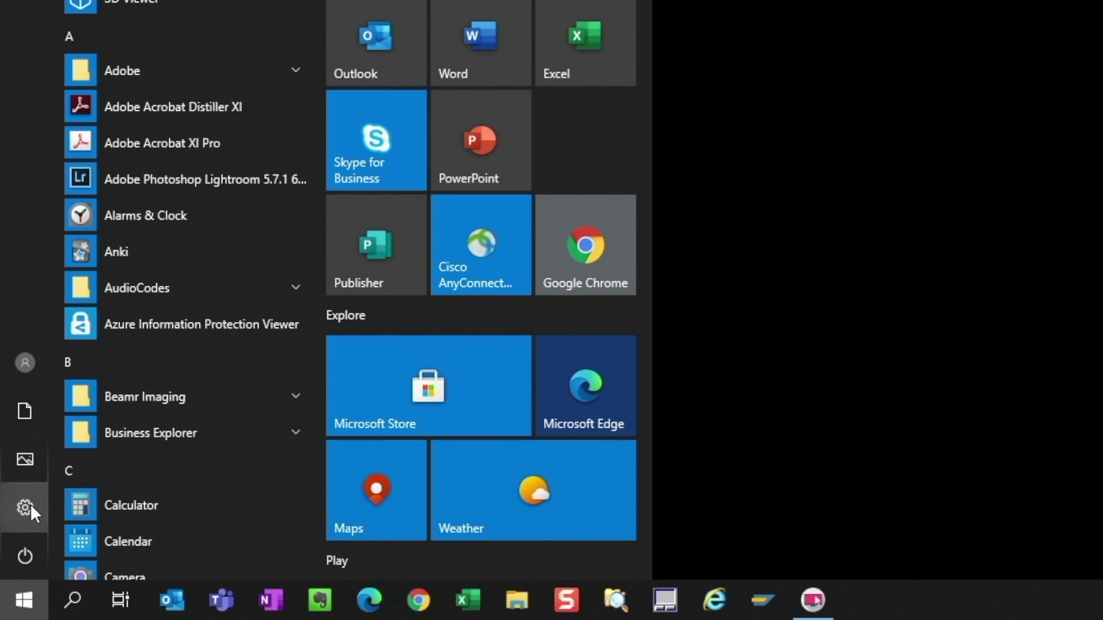
Open Windows Settings from Start and go to the Search category.
left_click(30, 505)
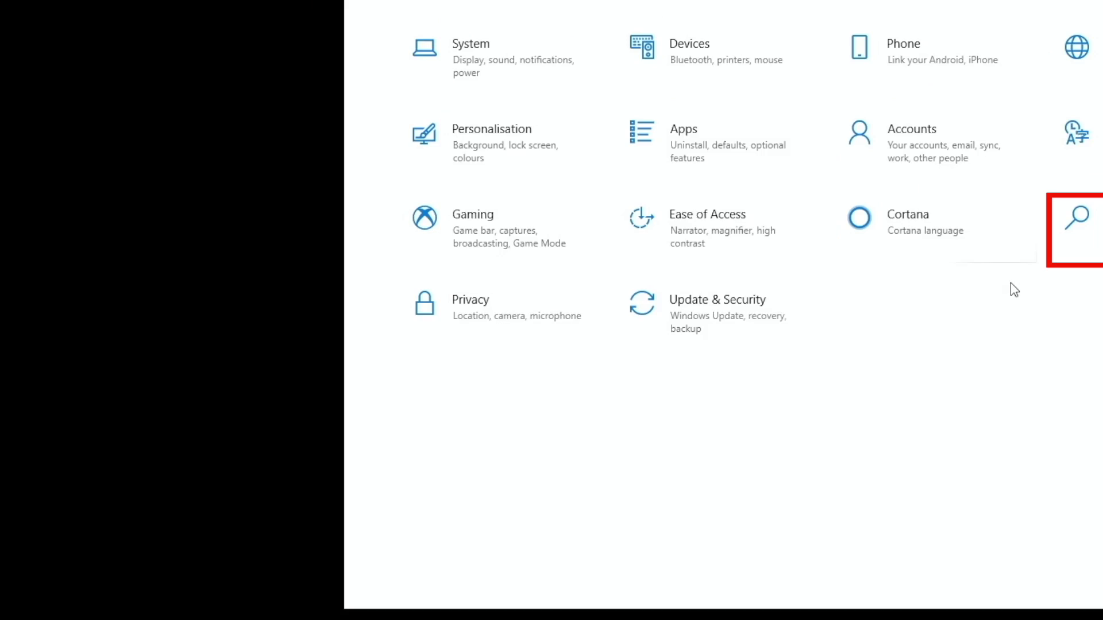
left_click(788, 330)
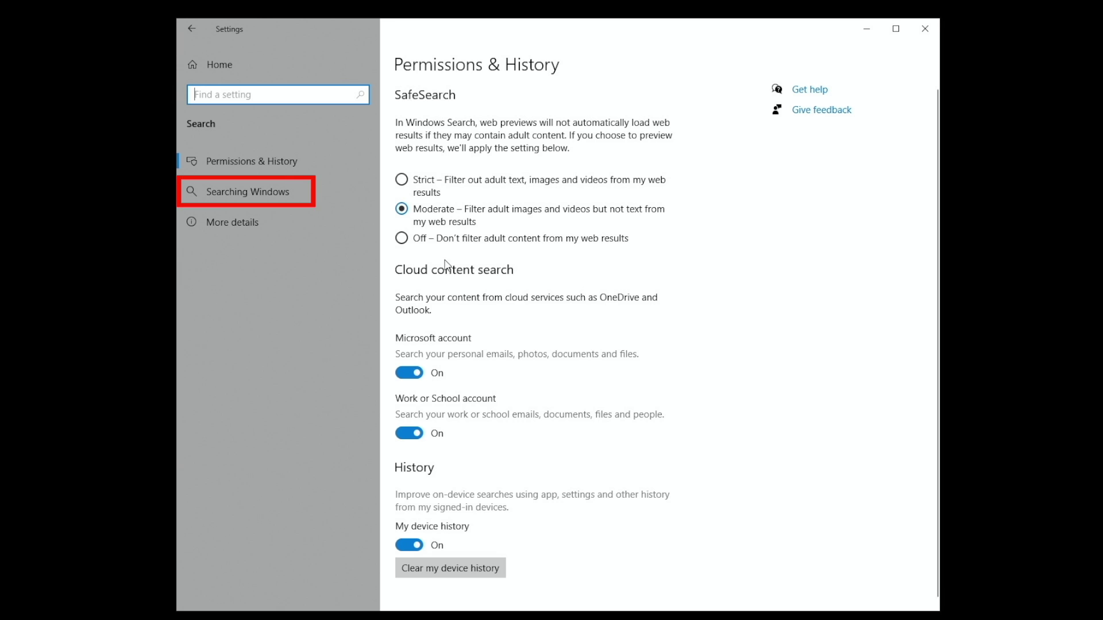
Open Advanced Search Indexer Settings from the Searching Windows page.
left_click(268, 199)
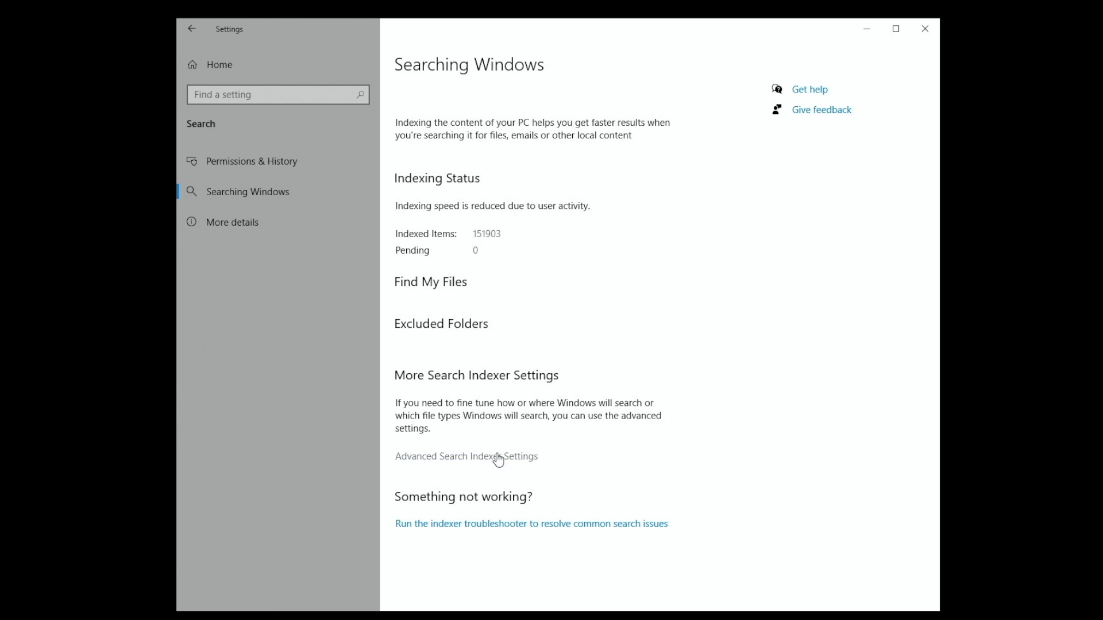
left_click(494, 456)
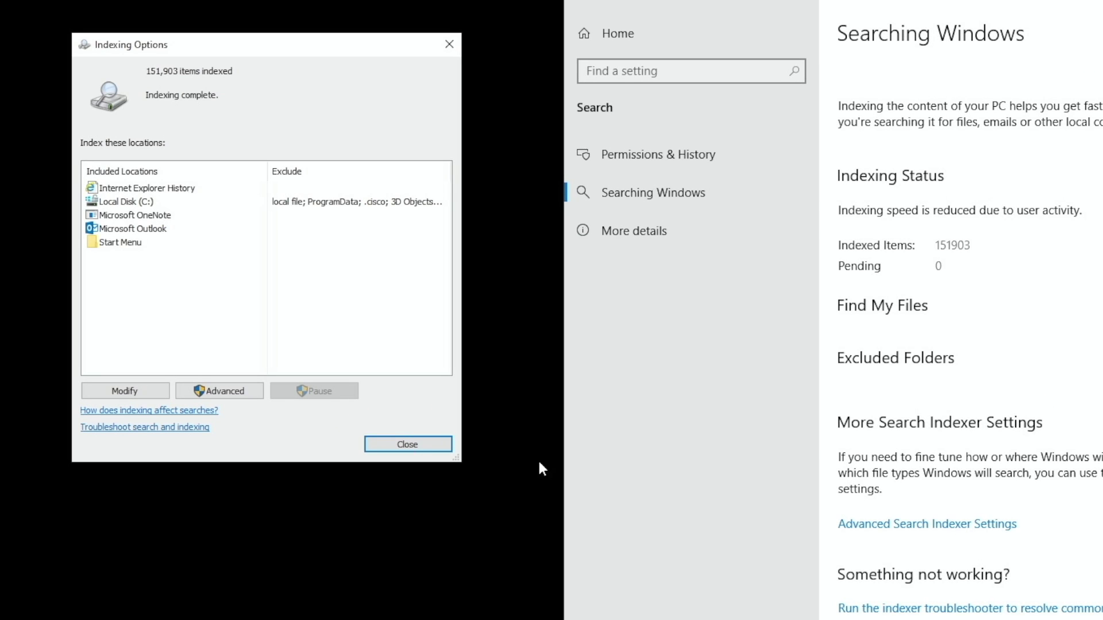
Review the Indexed Locations list, then close the indexing dialogs without changes.
left_click(141, 391)
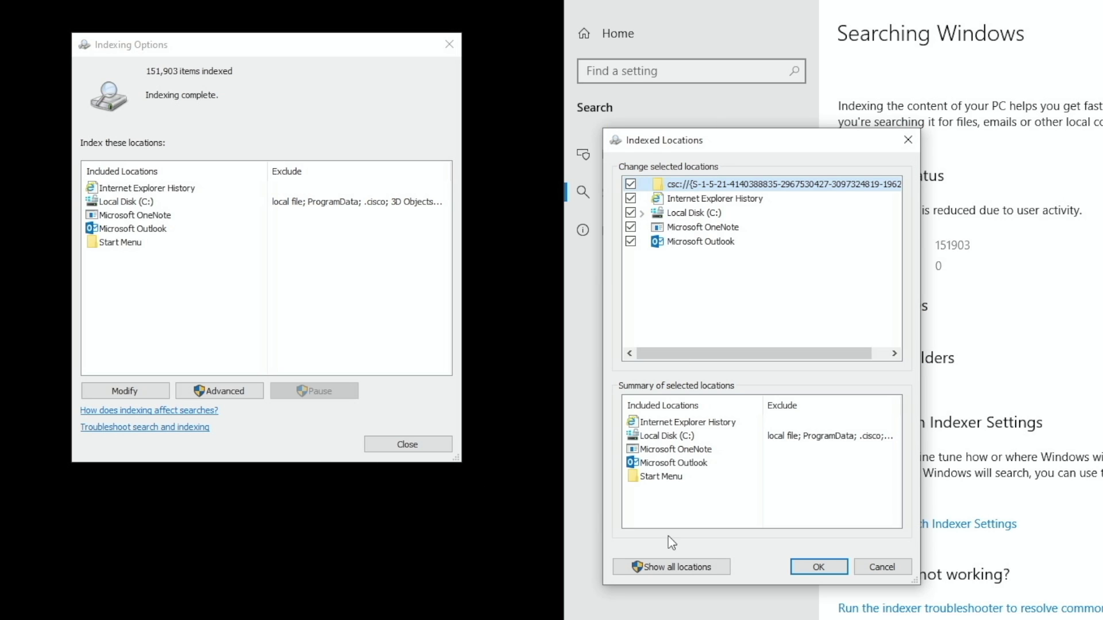
left_click(817, 567)
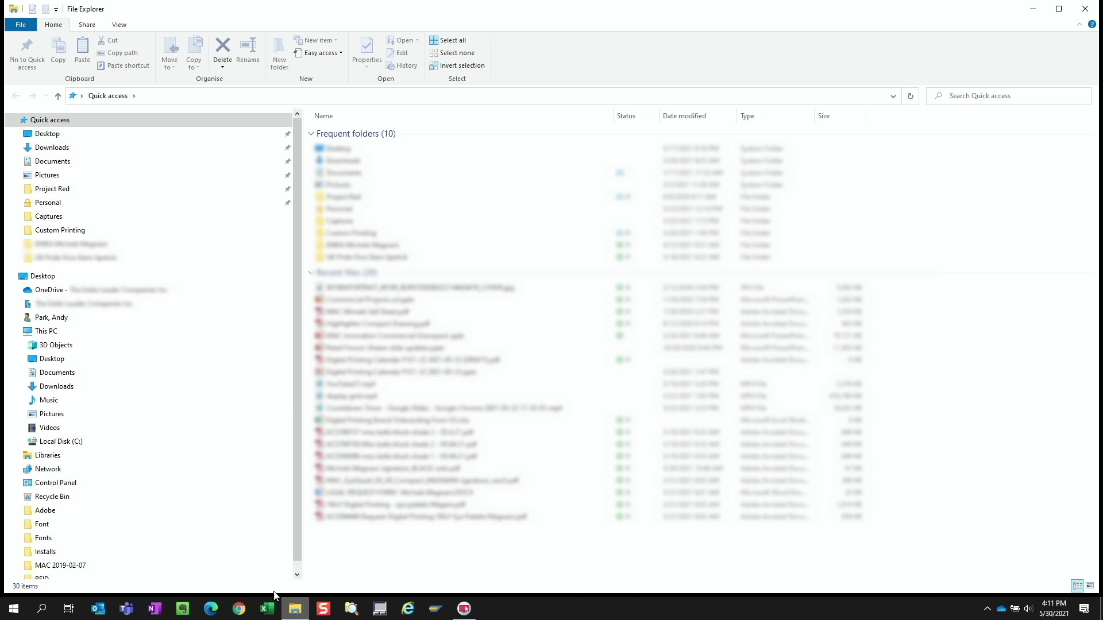
Switch File Explorer to This PC and put the cursor in its search box.
left_click(52, 332)
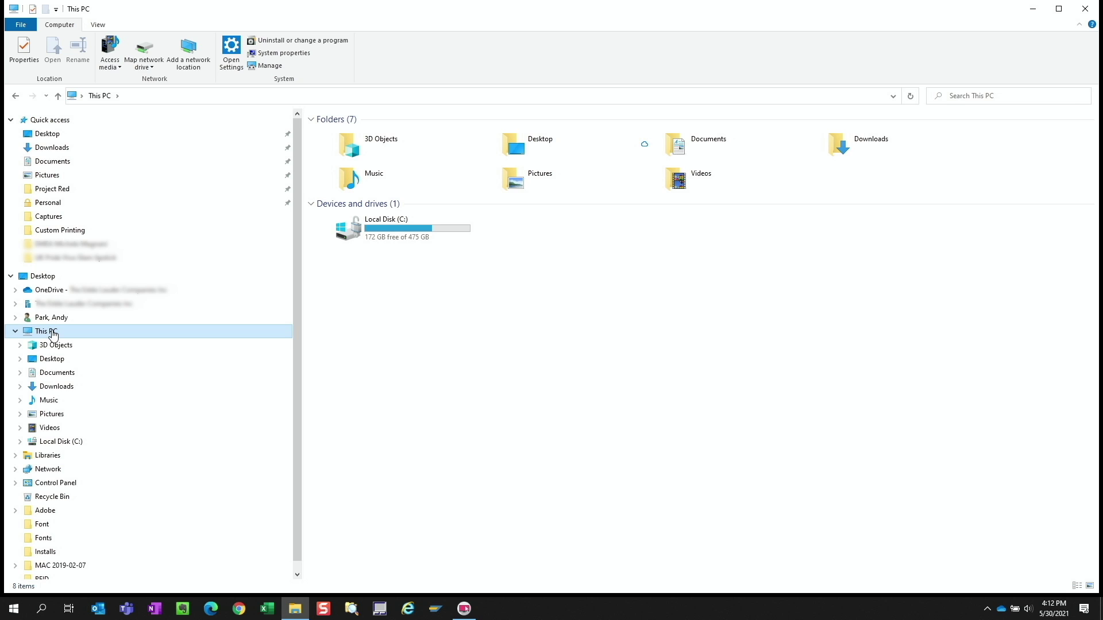
key("ctrl+f")
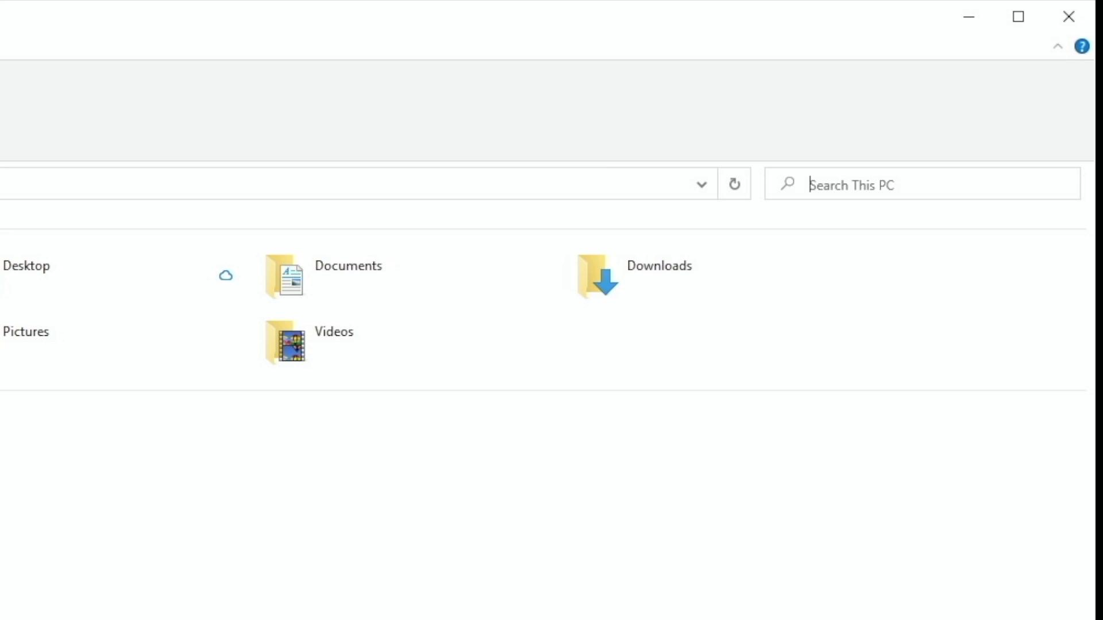
Search This PC for 'digital printing', returning 244 files.
type("digital printing")
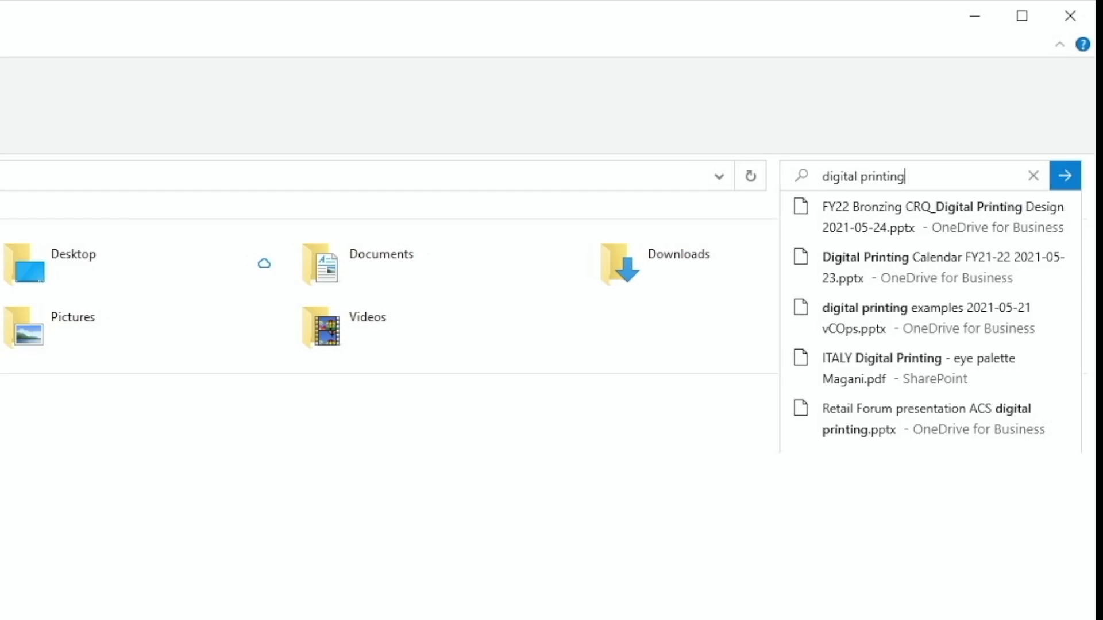
key("Return")
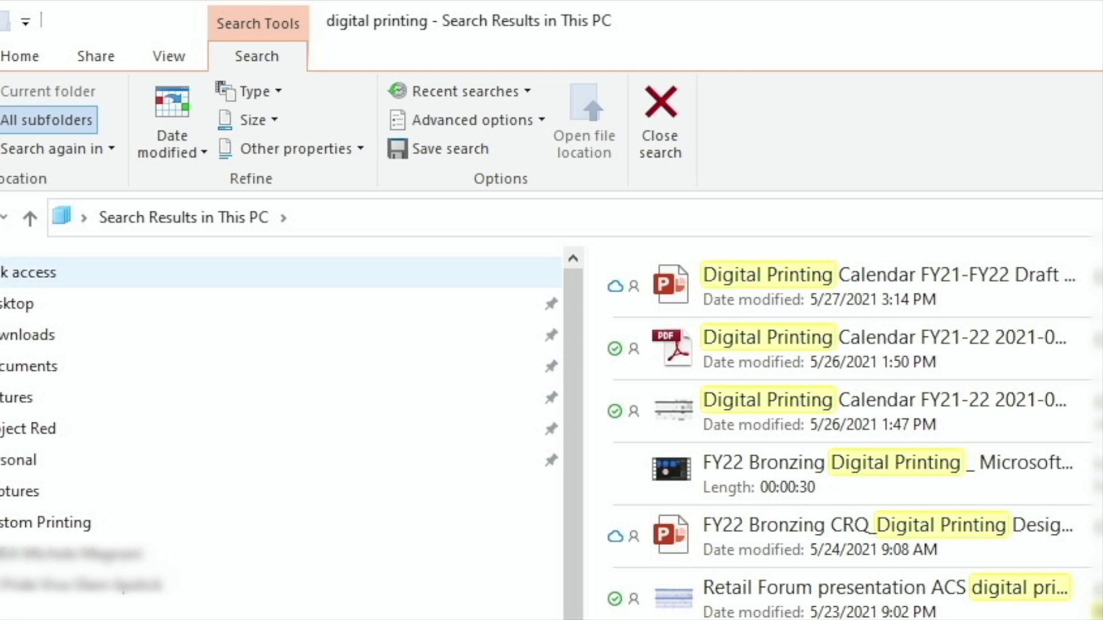
Filter the digital printing results to documents modified this month.
left_click(166, 109)
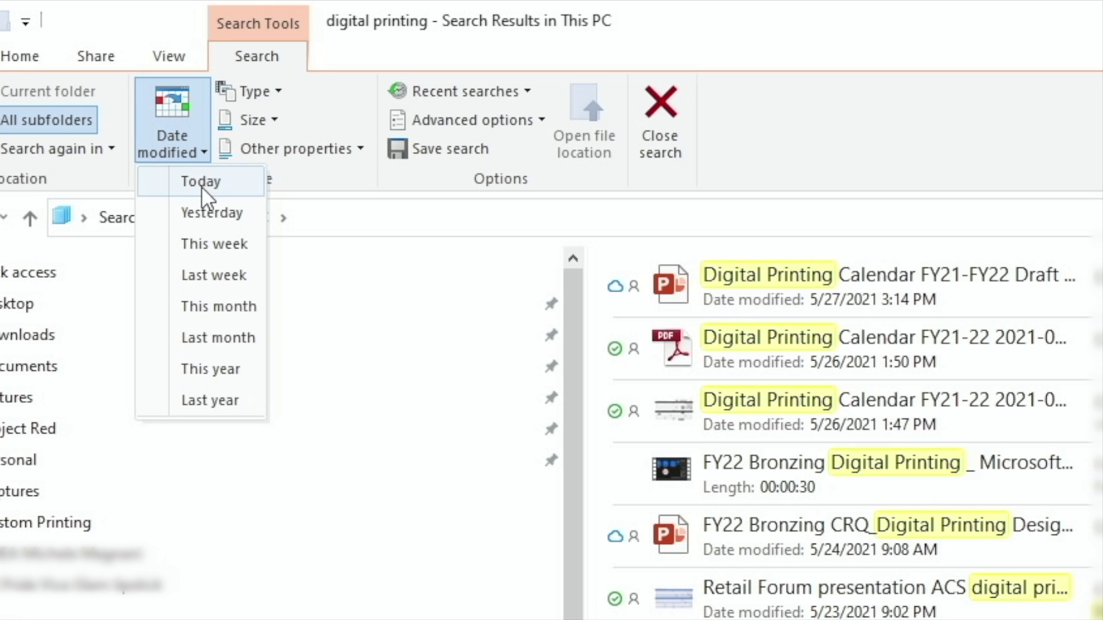
left_click(236, 306)
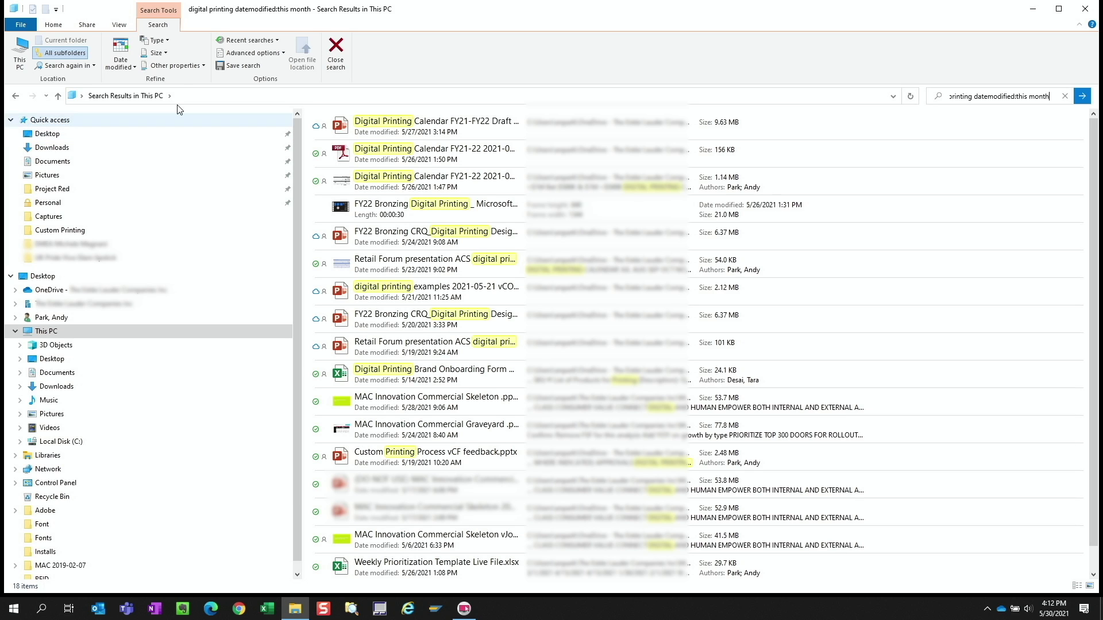
left_click(168, 40)
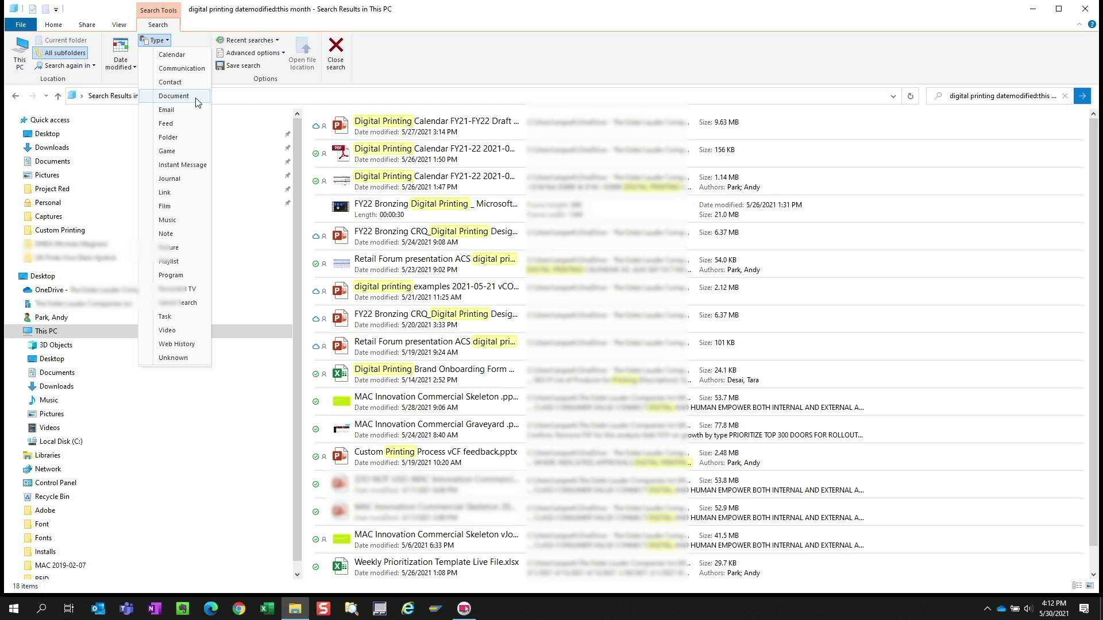
left_click(174, 96)
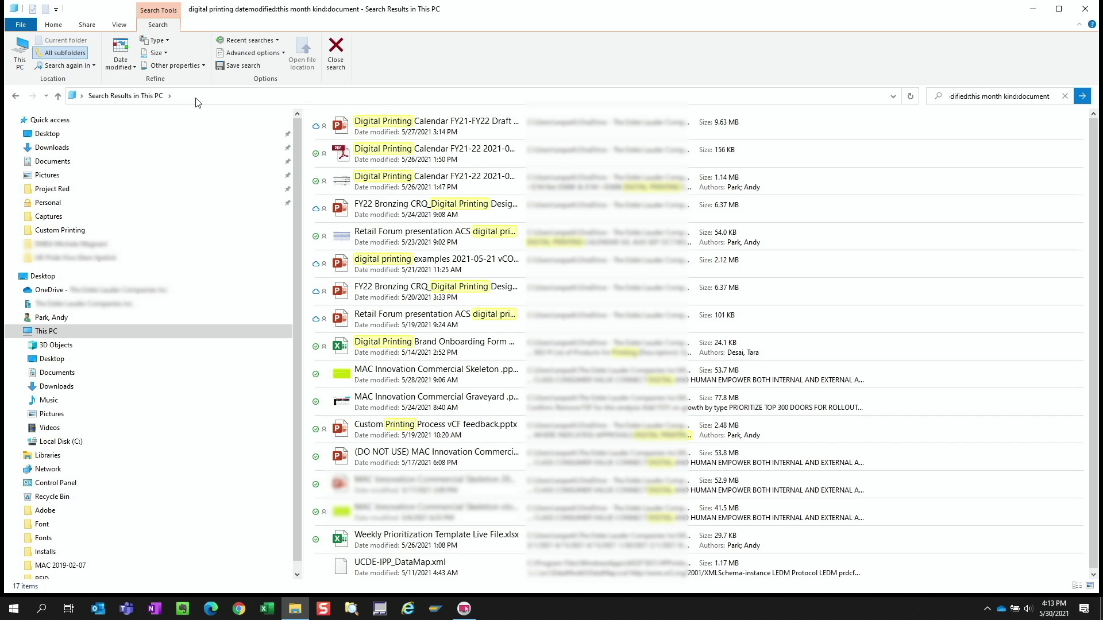
Look over the size ranges without choosing one, then add a name: filter.
left_click(166, 53)
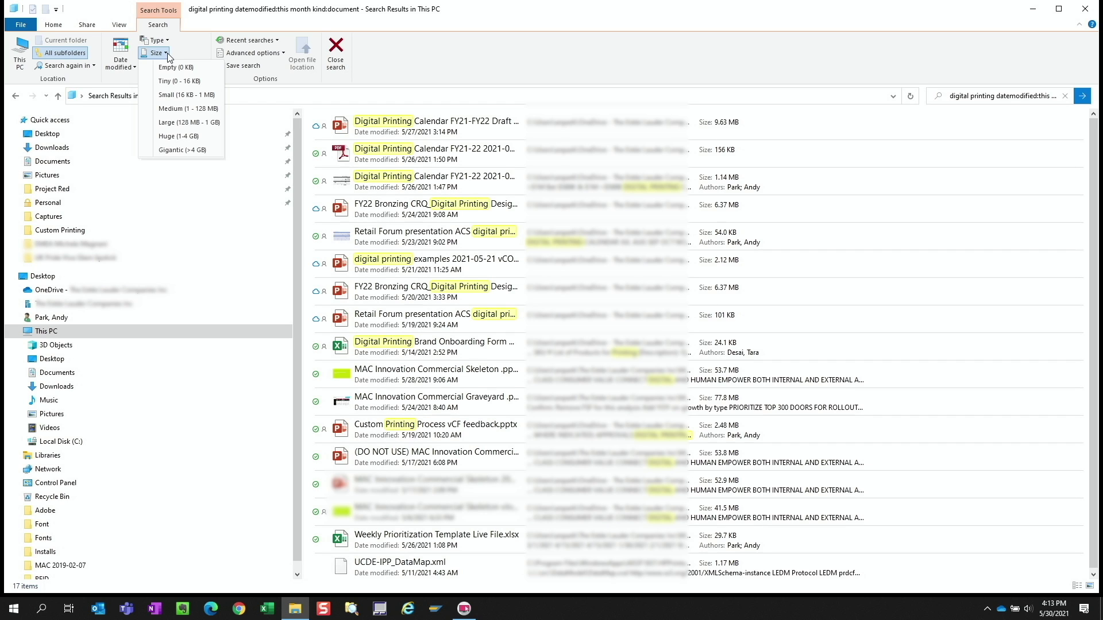
left_click(240, 110)
left_click(198, 66)
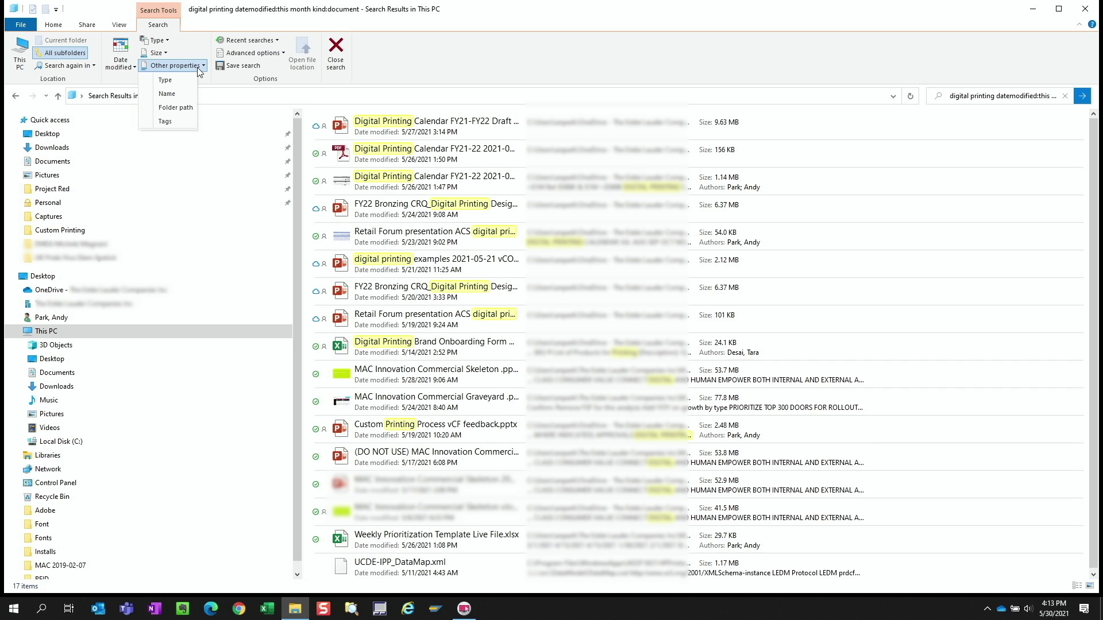
left_click(167, 94)
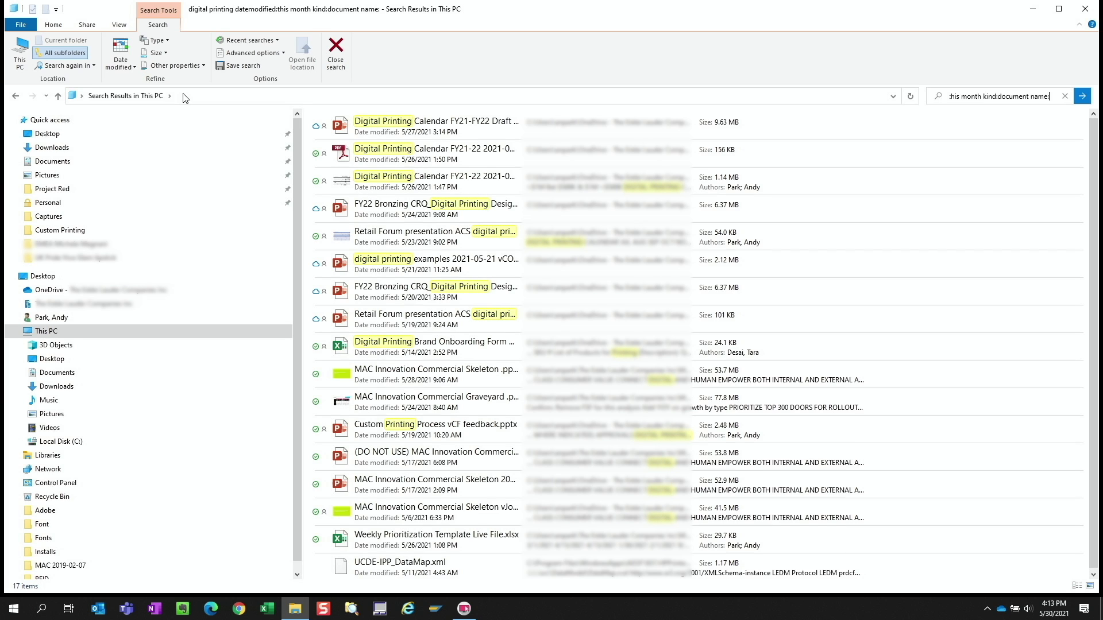
Add name:digital printing to the query, leaving 9 items, then return to the query's start.
type("digital printing")
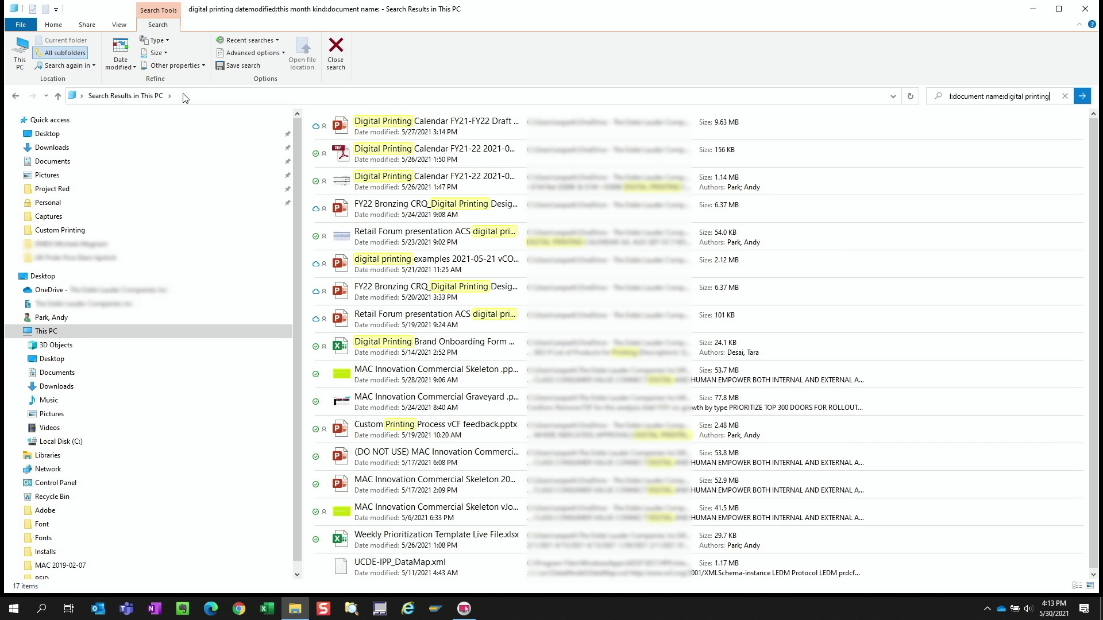
key("Return")
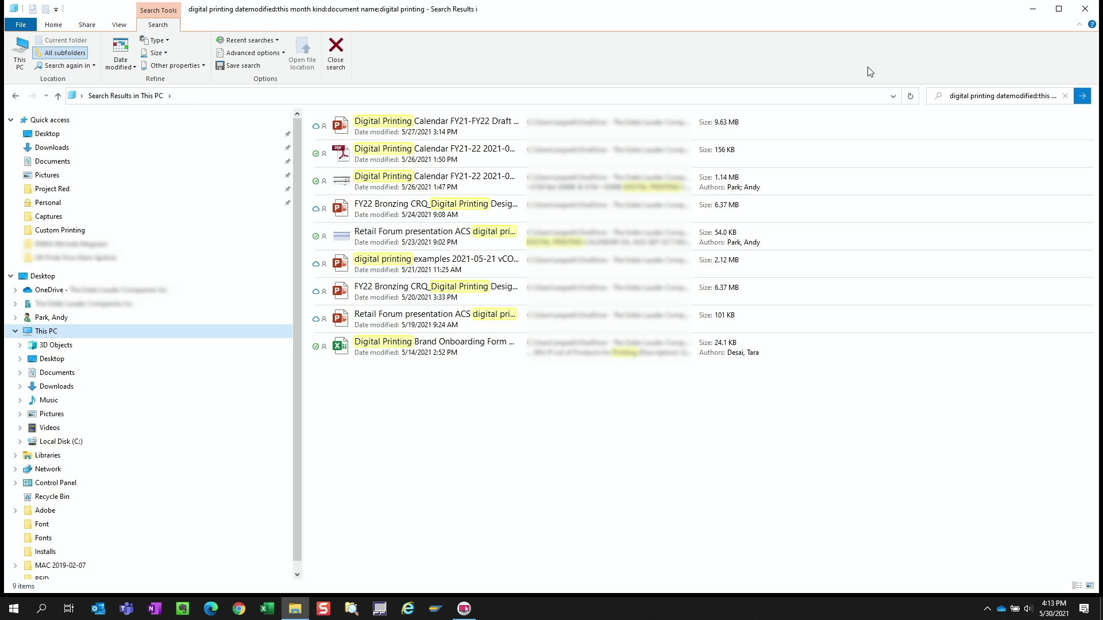
left_click(960, 98)
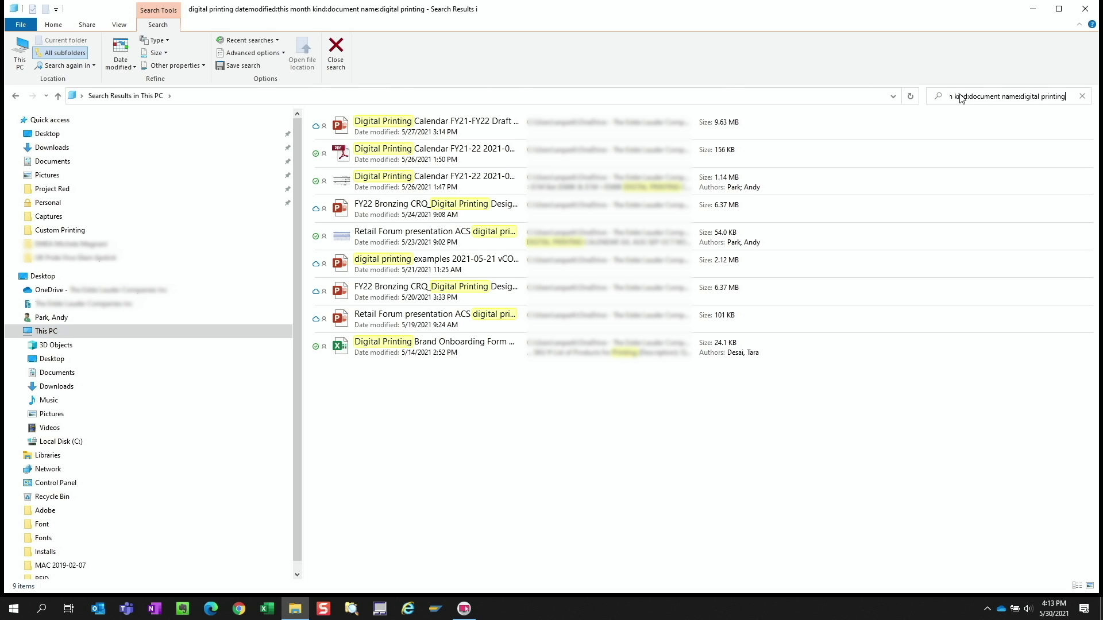
key("Home")
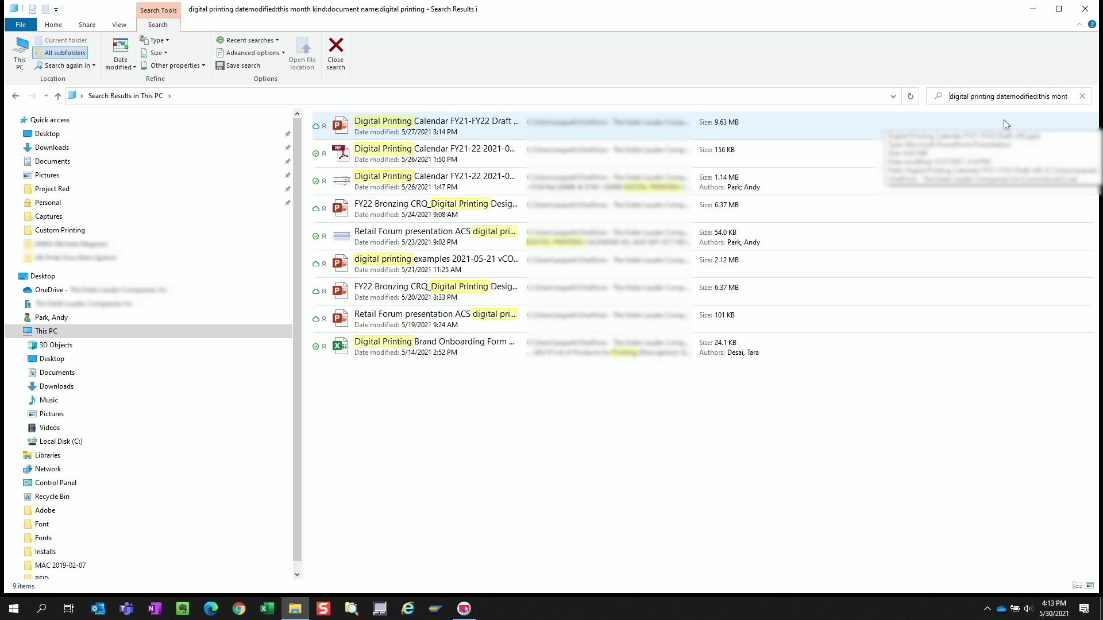
Change the date filter to datemodified:this year and rerun the digital printing search.
left_click(1059, 97)
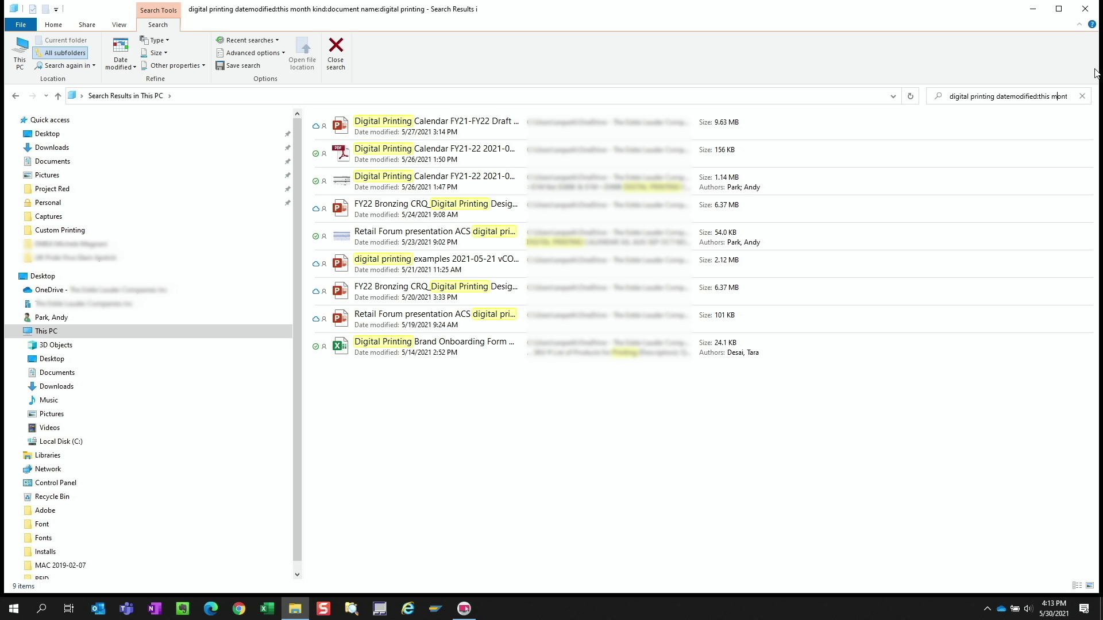
key("BackSpace")
key("Delete")
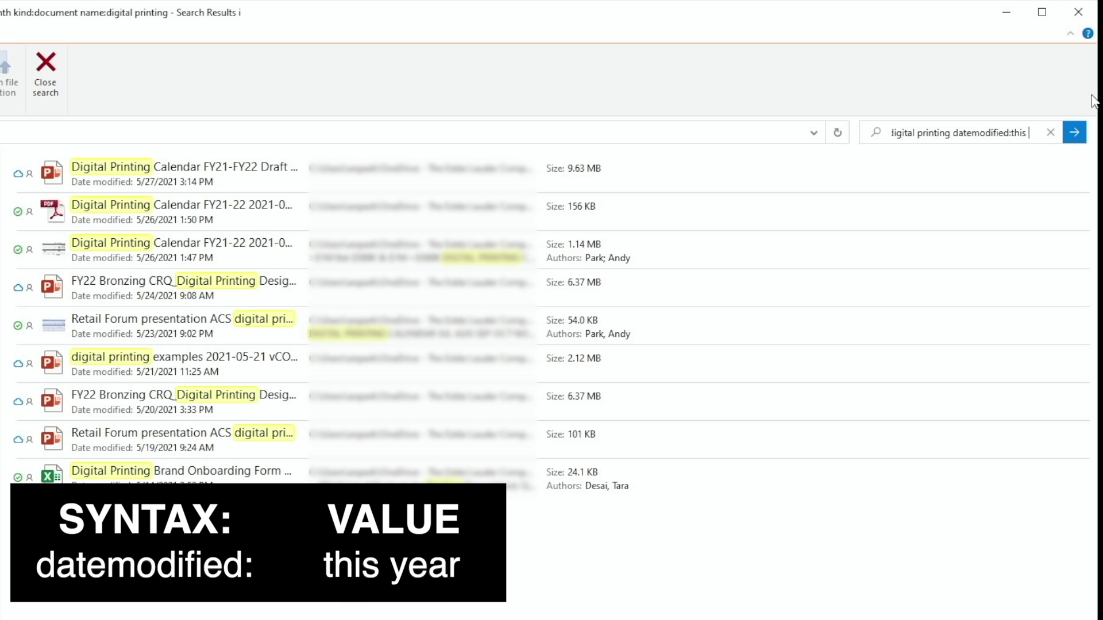
type("year")
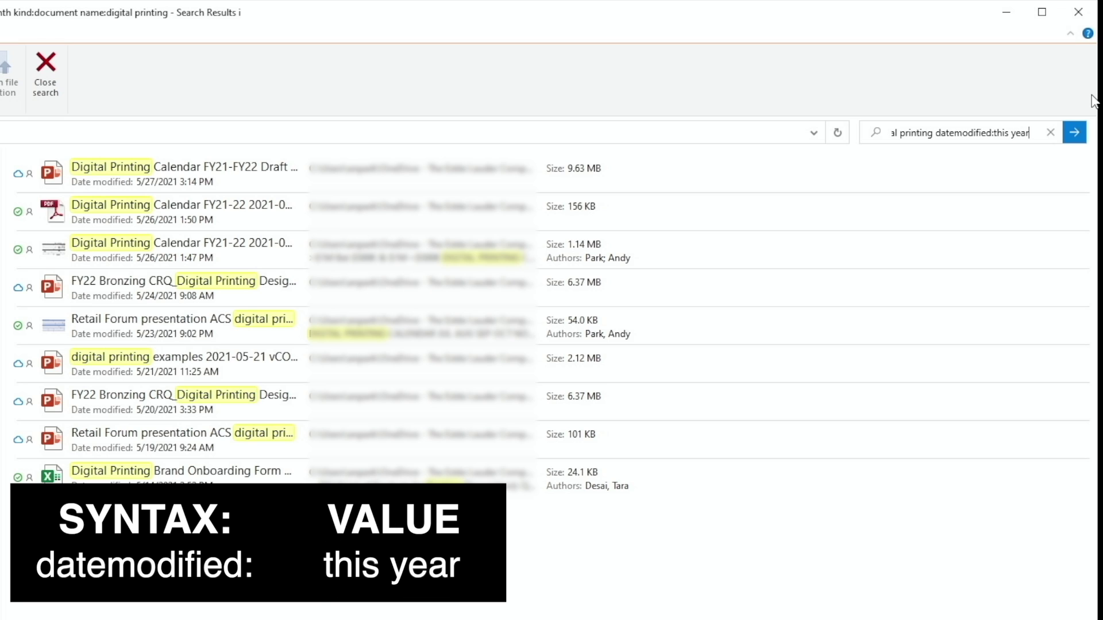
key("Return")
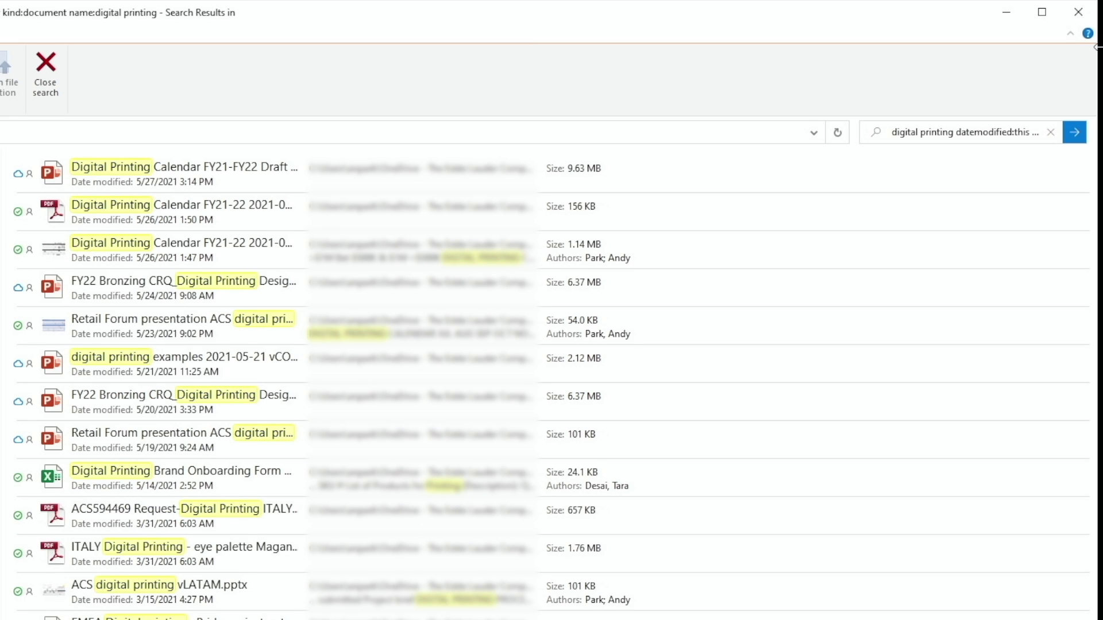
left_click(965, 133)
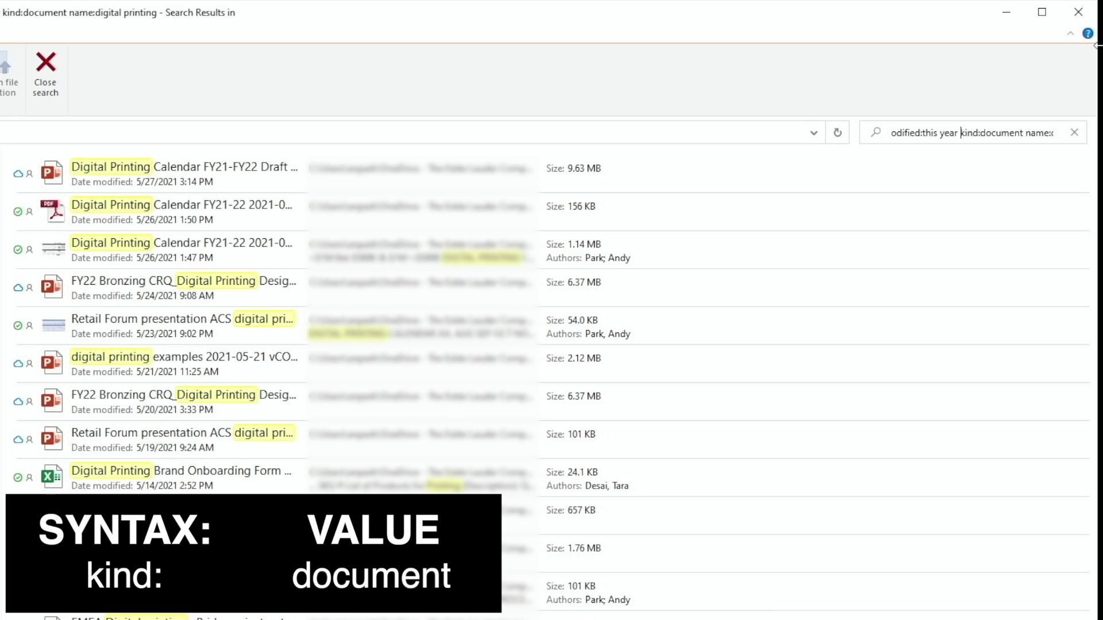
Clear the search, return to This PC, and start a new kind:pictures query.
left_click(1074, 132)
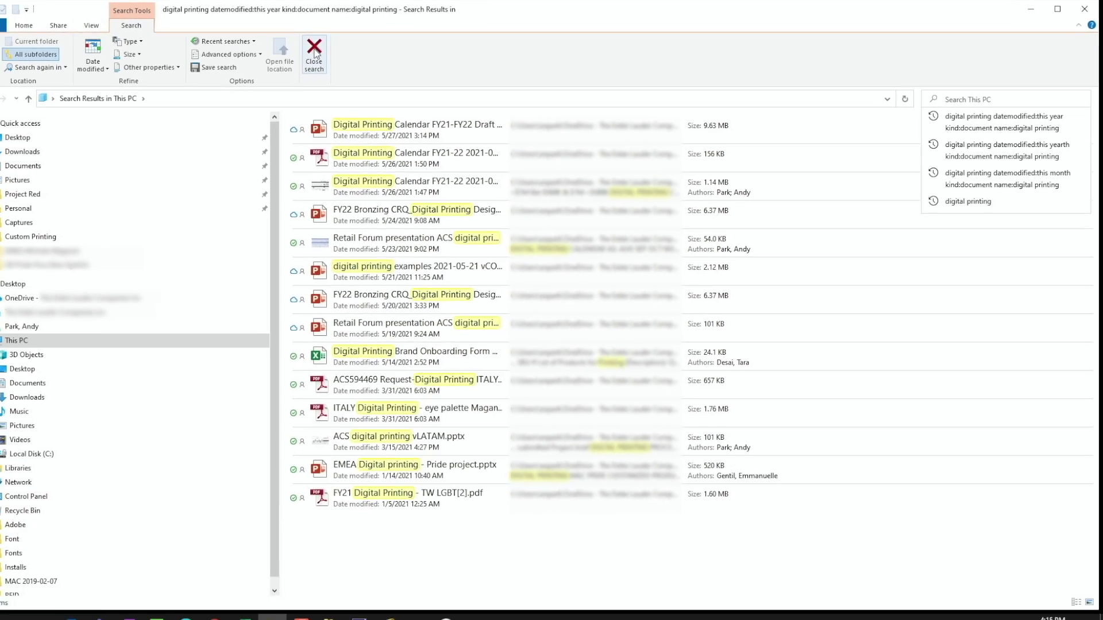
left_click(45, 75)
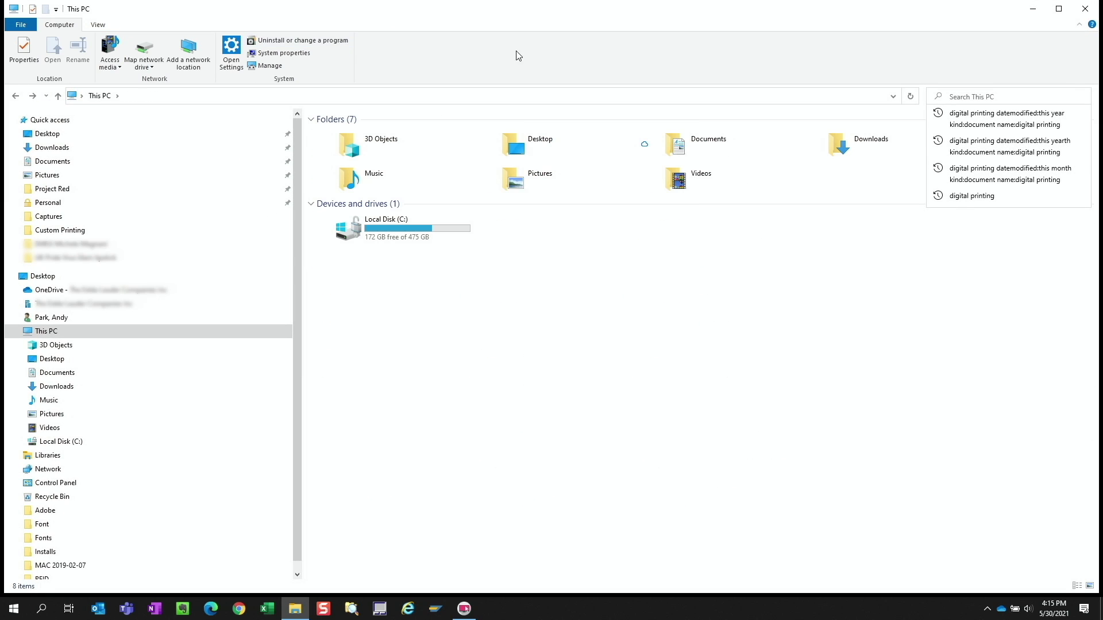
left_click(978, 92)
type("kind:")
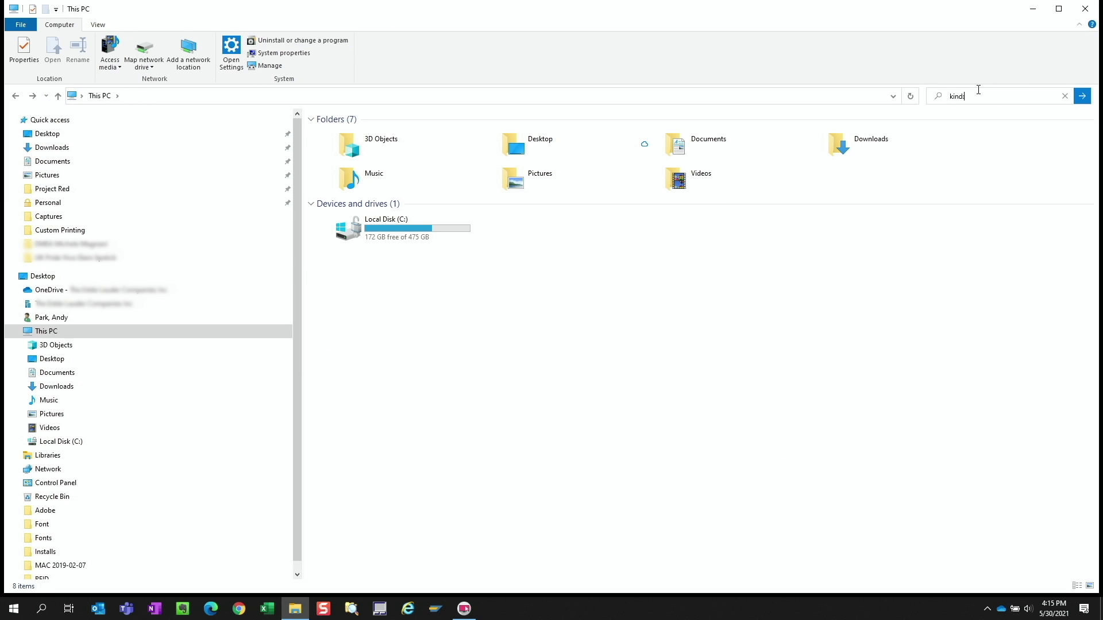
type("pictures")
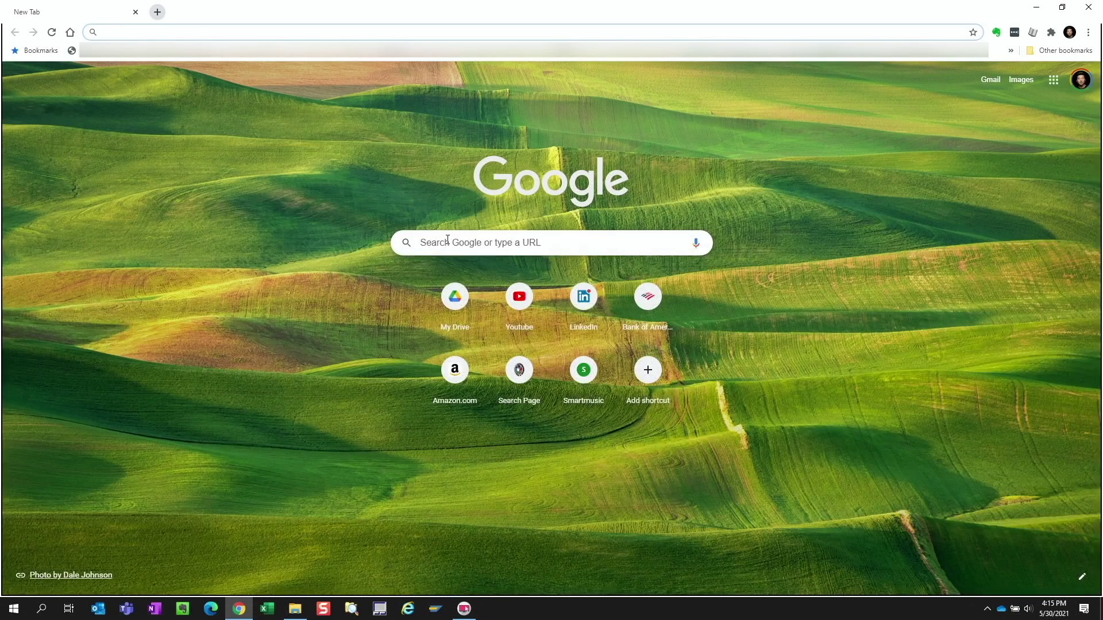
Google 'microsoft advanced search' and scroll the Advanced Query Syntax page to Boolean Operators.
left_click(448, 239)
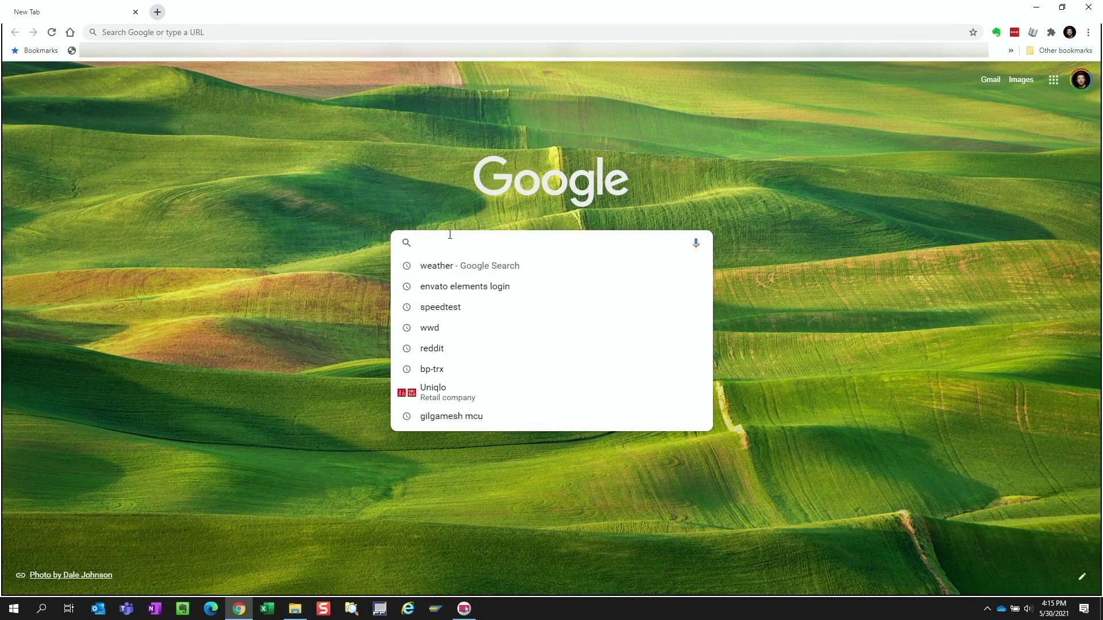
type("microsoft advanced search")
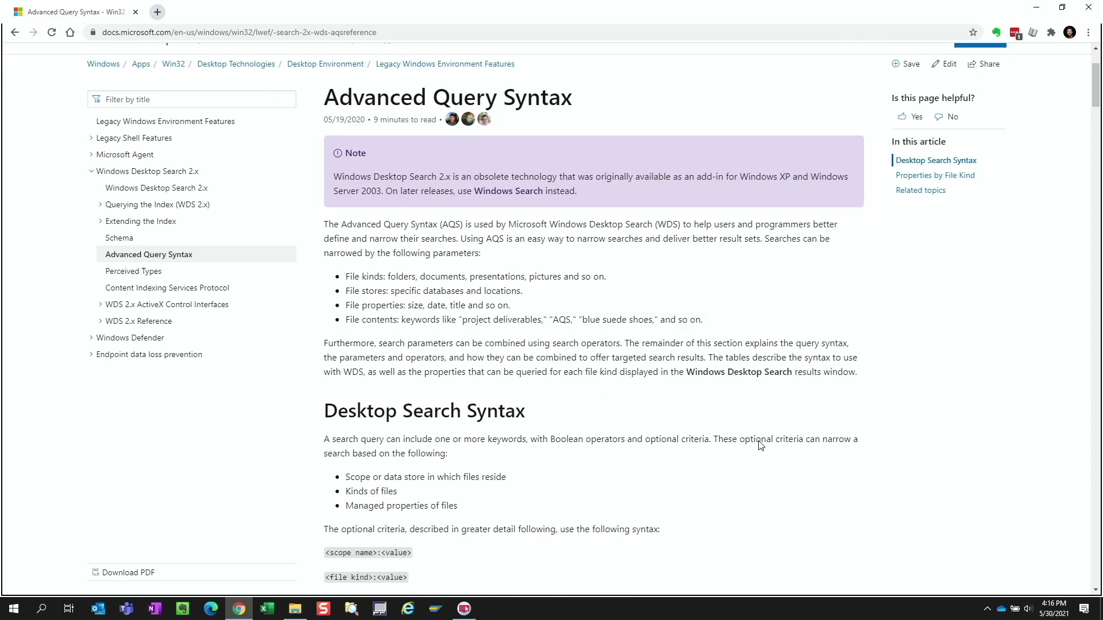
scroll(760, 445, "down", 3)
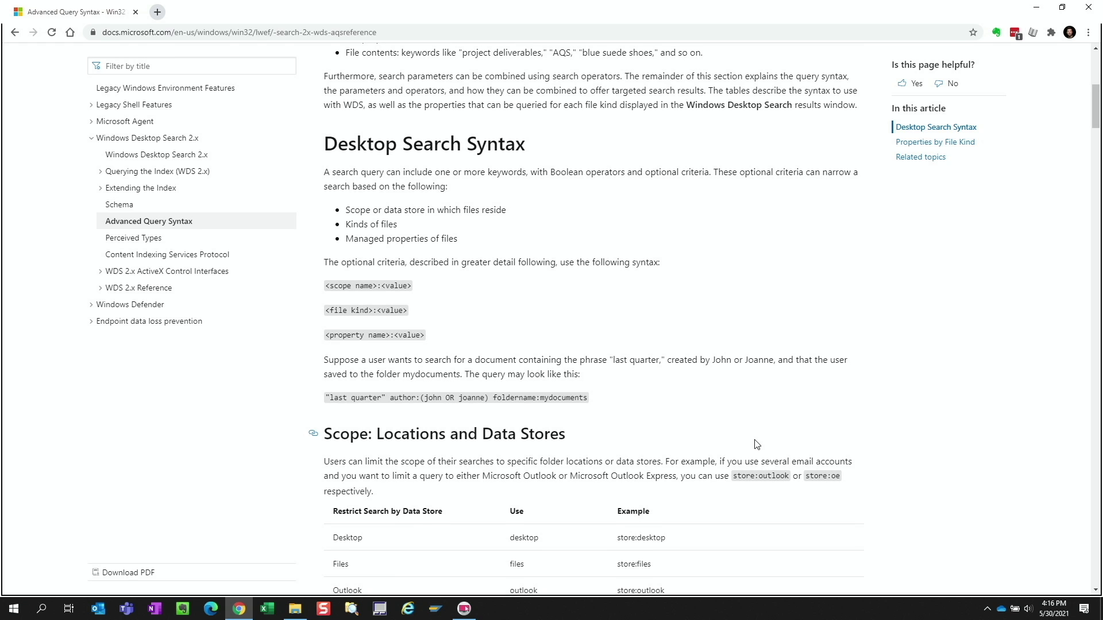
scroll(677, 397, "down", 2)
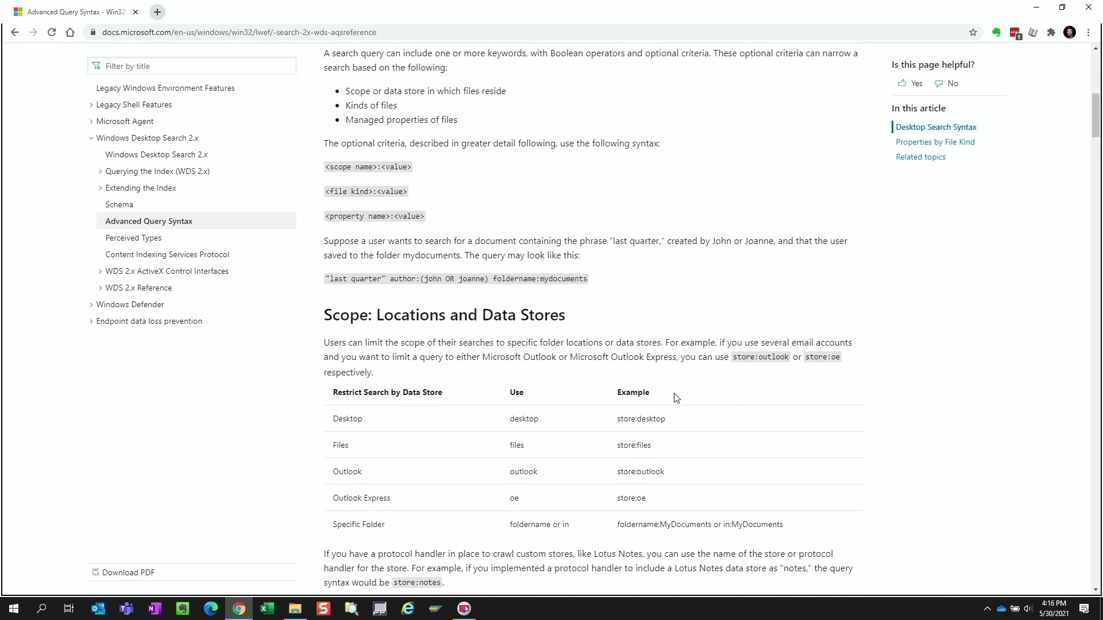
scroll(677, 398, "down", 9)
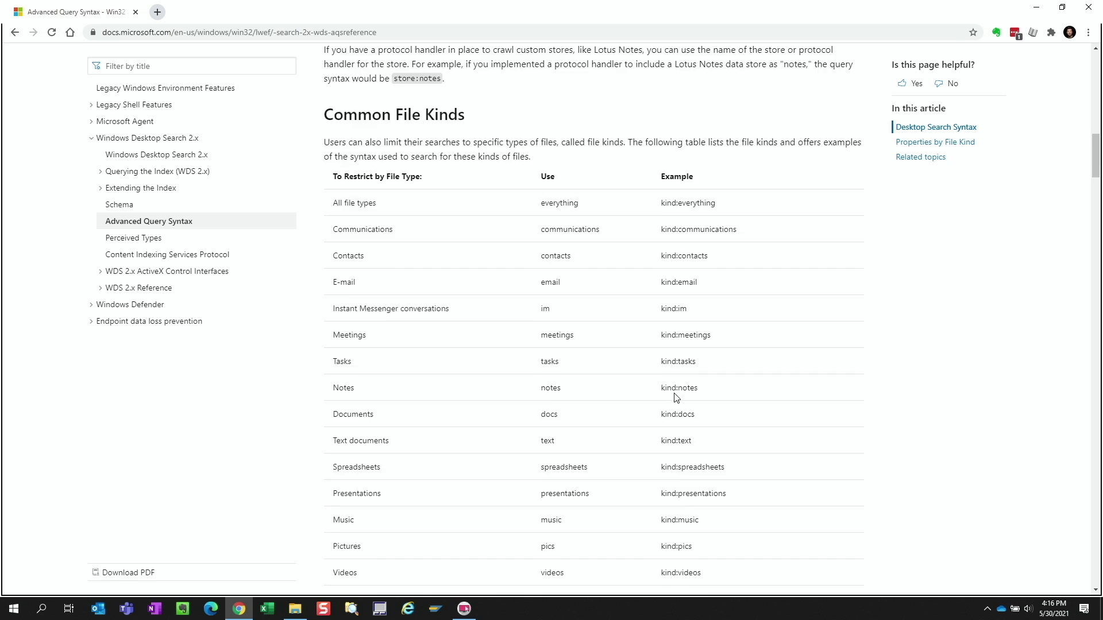
scroll(677, 397, "down", 9)
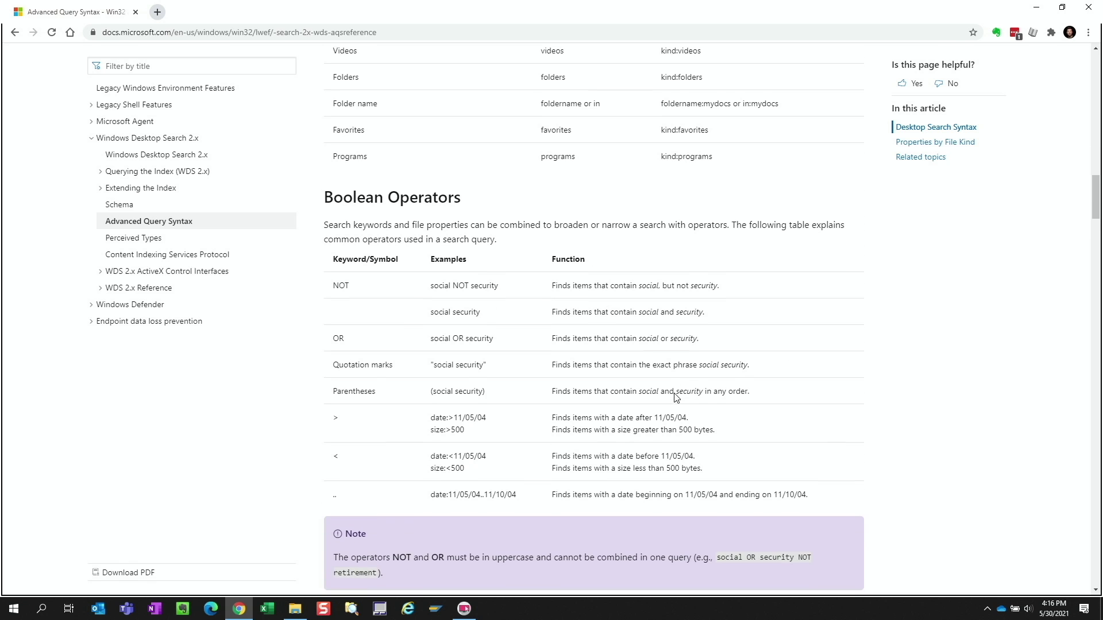
scroll(675, 396, "down", 3)
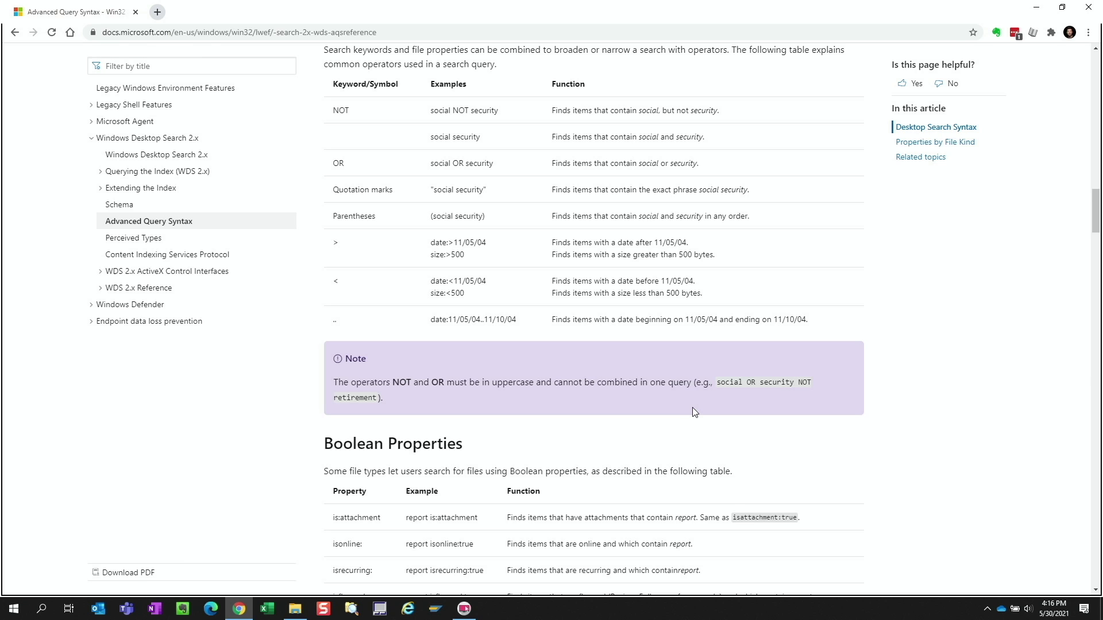
Back in File Explorer, search This PC for files modified last week with modified:last week.
left_click(1039, 9)
left_click(976, 97)
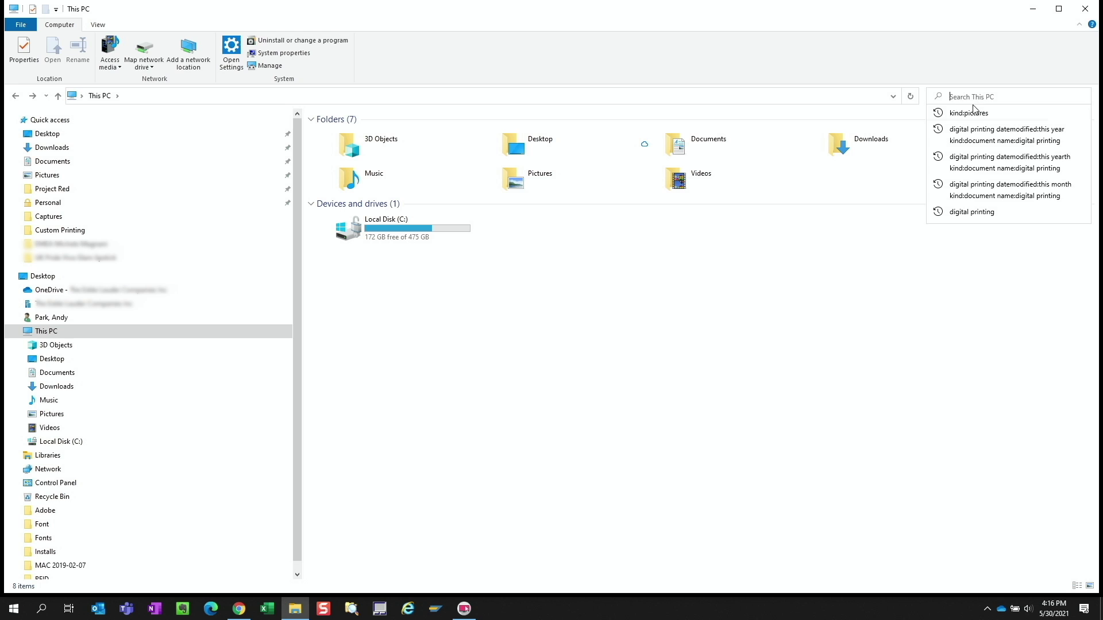
type("dat")
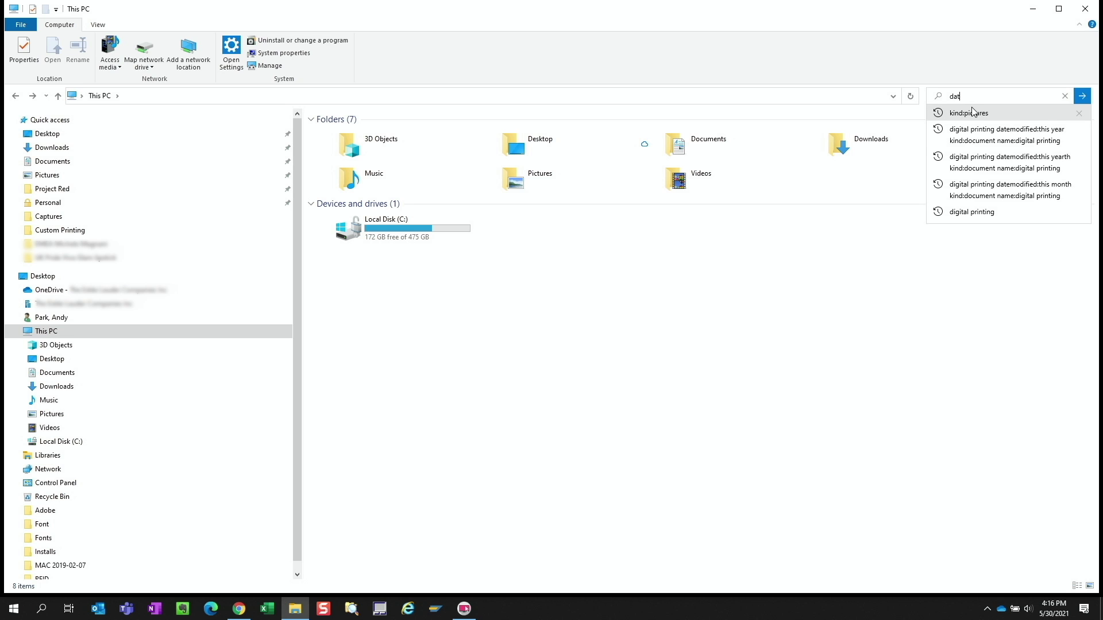
type("emodified")
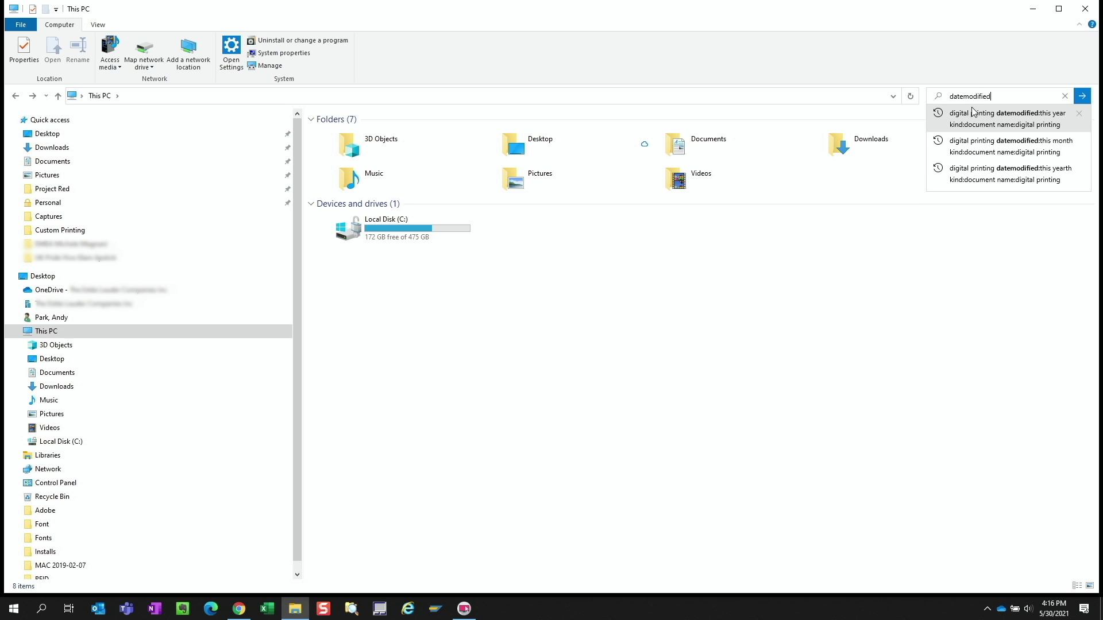
type(":last week")
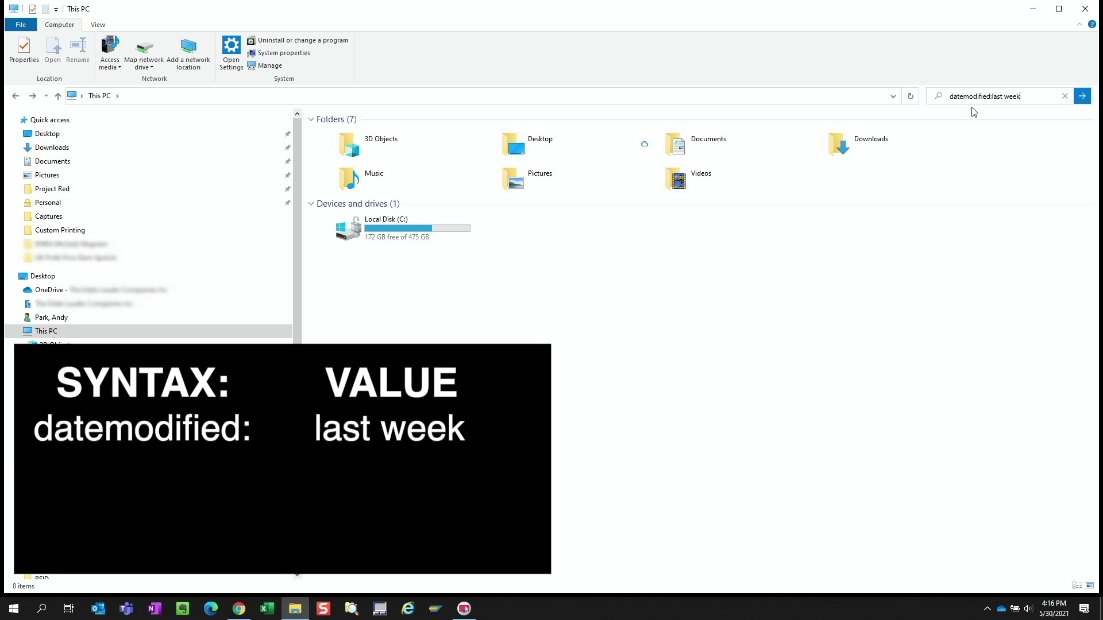
key("Return")
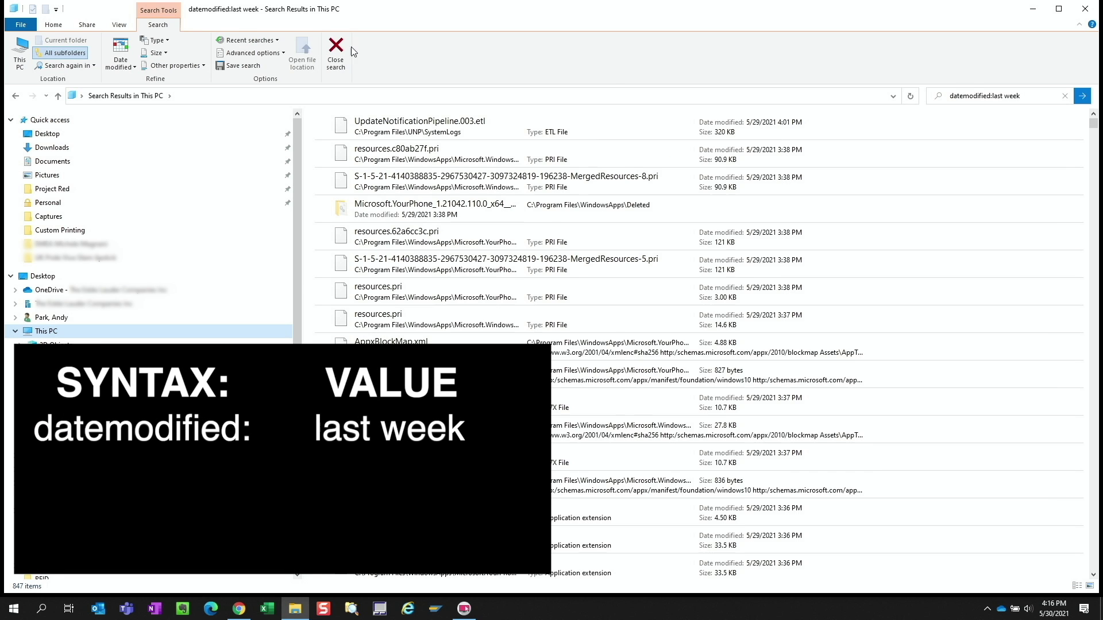
left_click(965, 96)
key("BackSpace")
type("modified:last week")
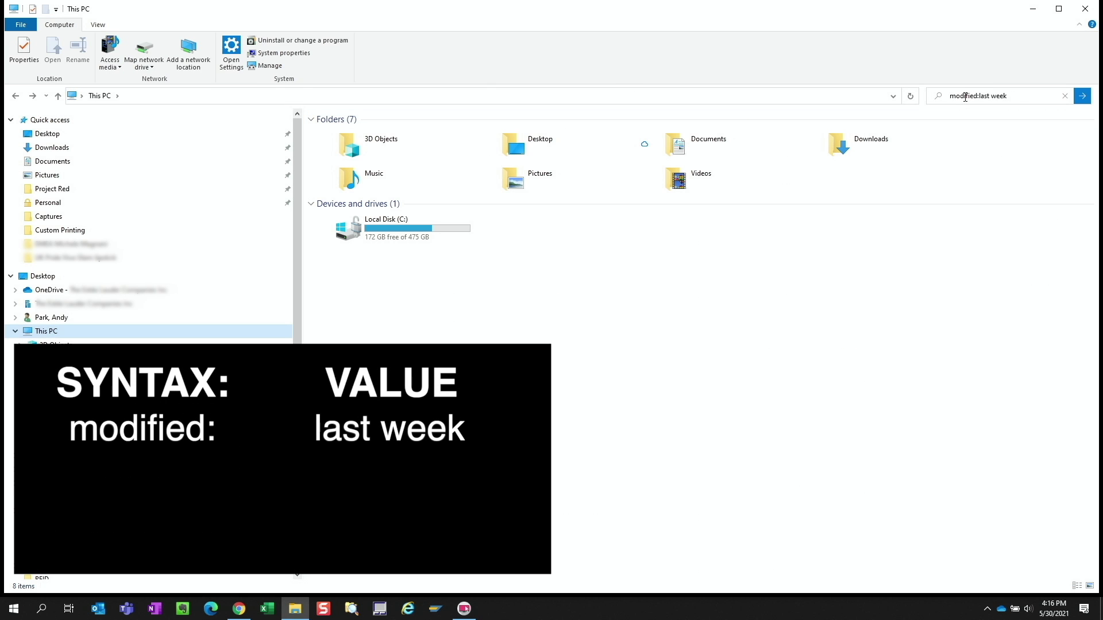
key("Return")
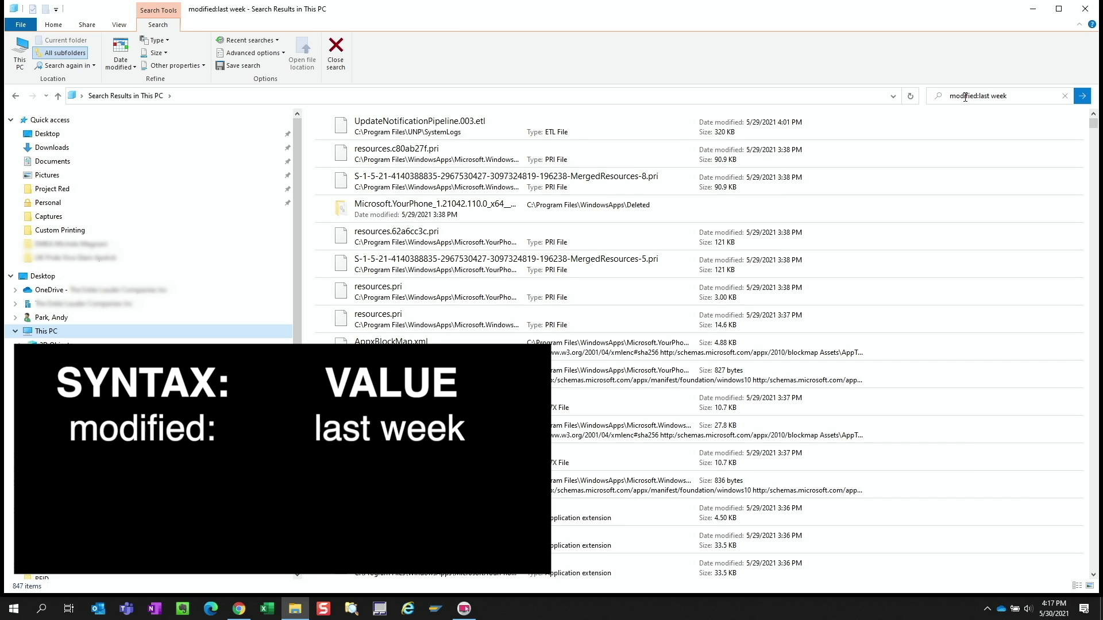
Change the date filter to modified:>5/15/2021, returning 1,645 items.
left_click(1008, 96)
key("BackSpace")
key("BackSpace")
key("BackSpace")
key("BackSpace")
key("BackSpace")
key("BackSpace")
key("BackSpace")
key("BackSpace")
key("BackSpace")
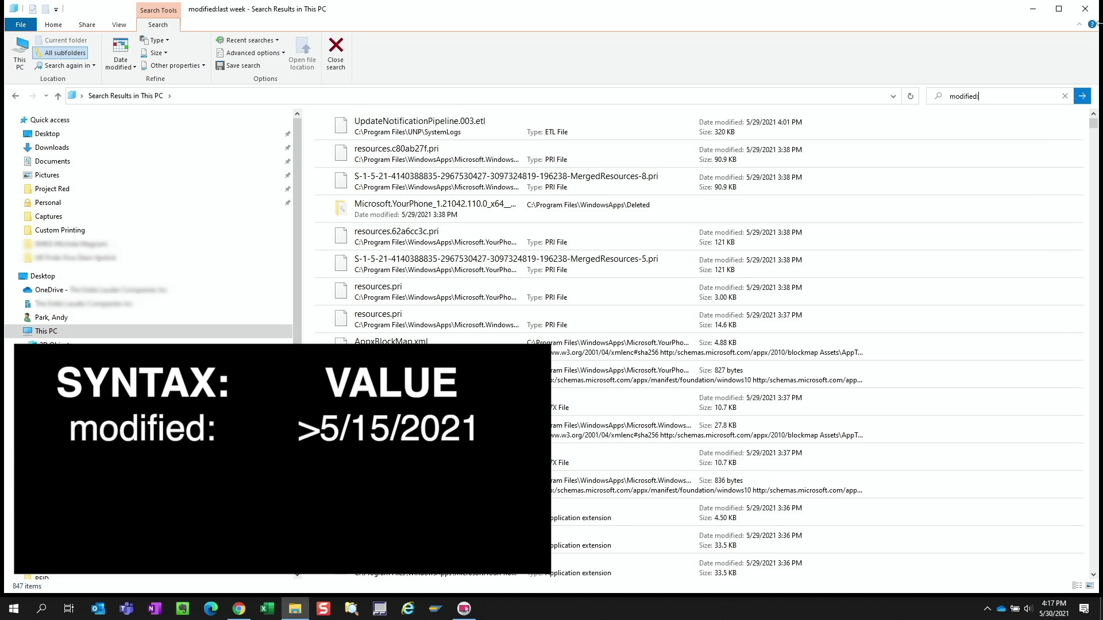
type(">5/15/2021")
key("Return")
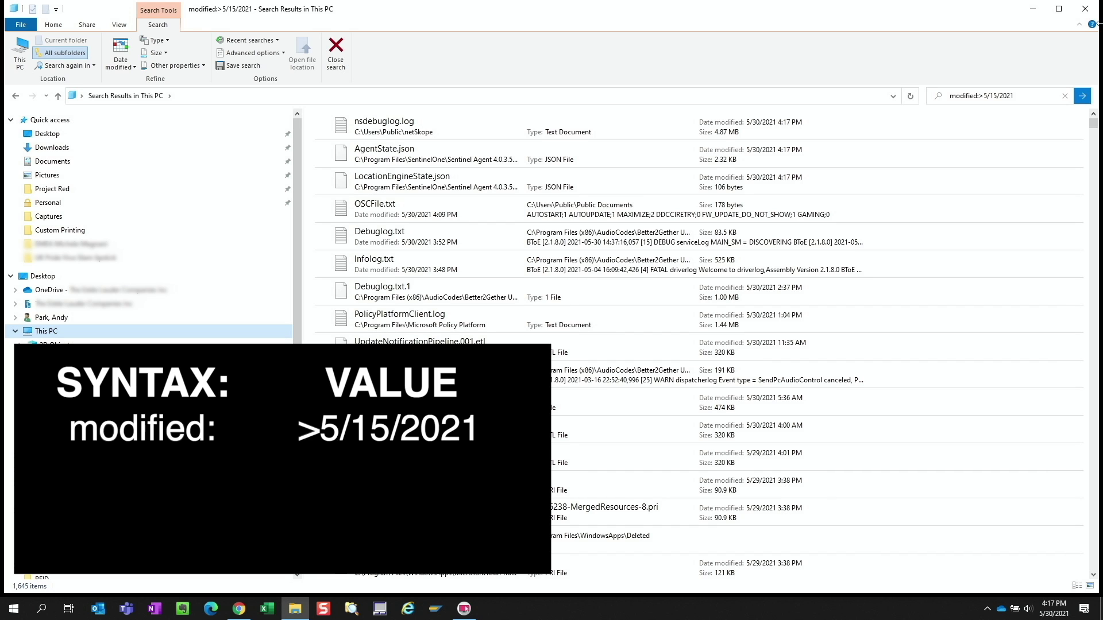
Add a type filter to the query, trying excel and xlsx, then settling on type:powerpoint.
left_click(1028, 93)
type("type:")
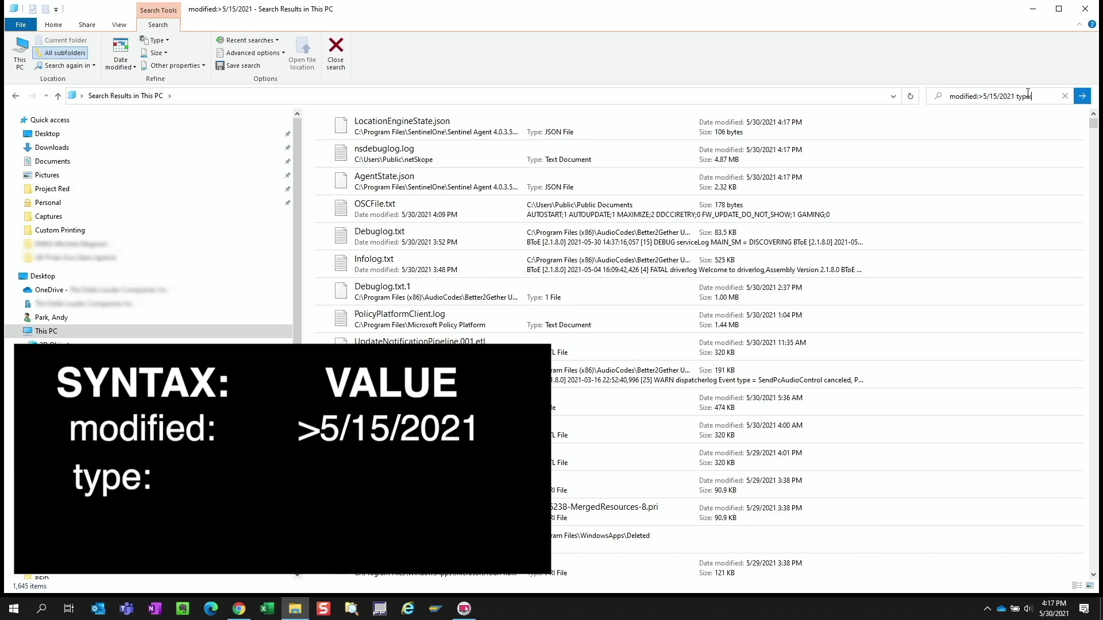
type("excel")
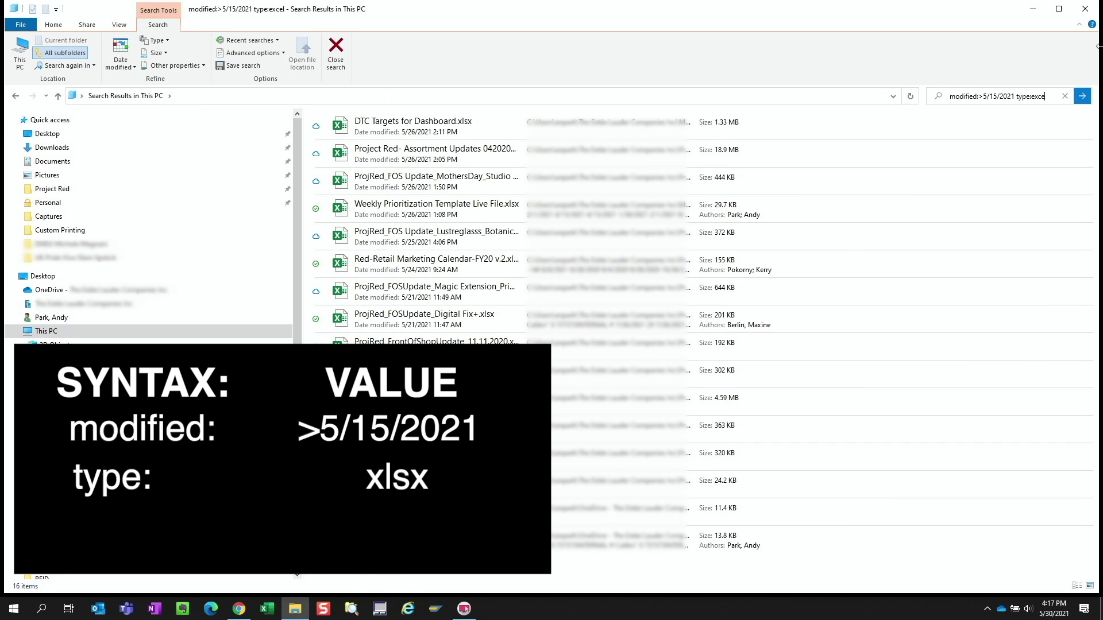
key("BackSpace")
key("BackSpace")
key("BackSpace")
key("BackSpace")
key("BackSpace")
type("xlsx")
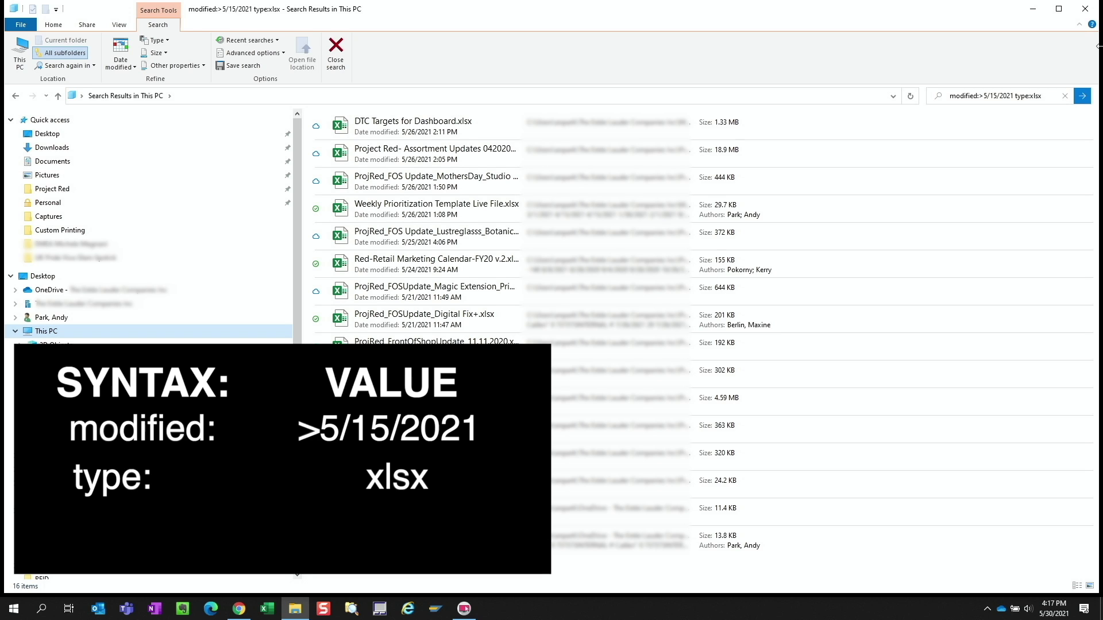
left_click(1044, 96)
key("BackSpace")
key("BackSpace")
key("BackSpace")
key("BackSpace")
type("powerpoint")
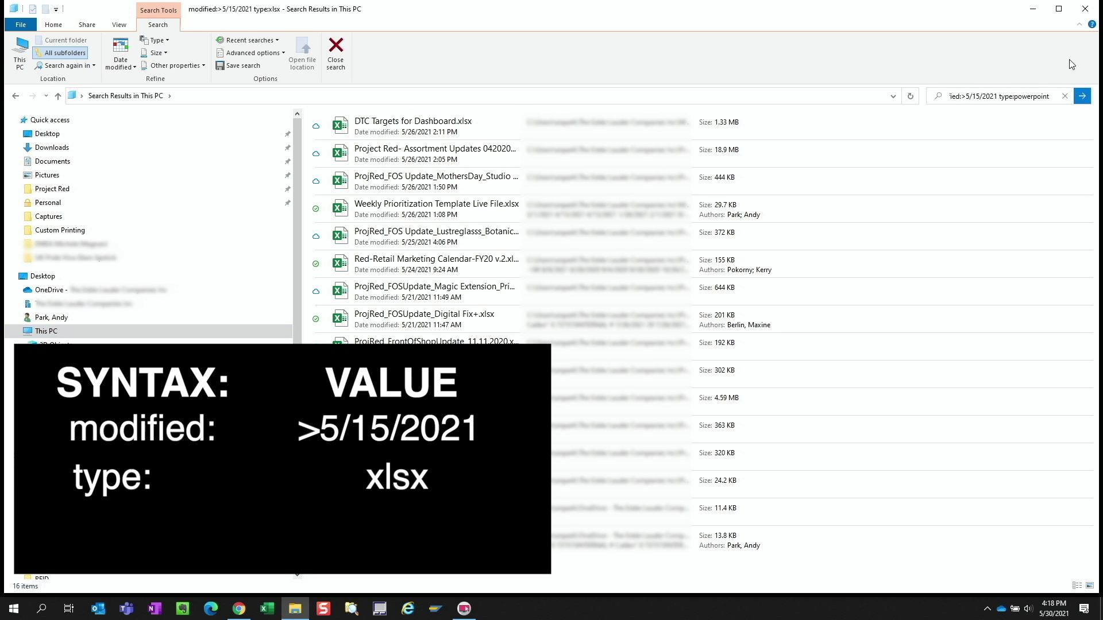
key("Return")
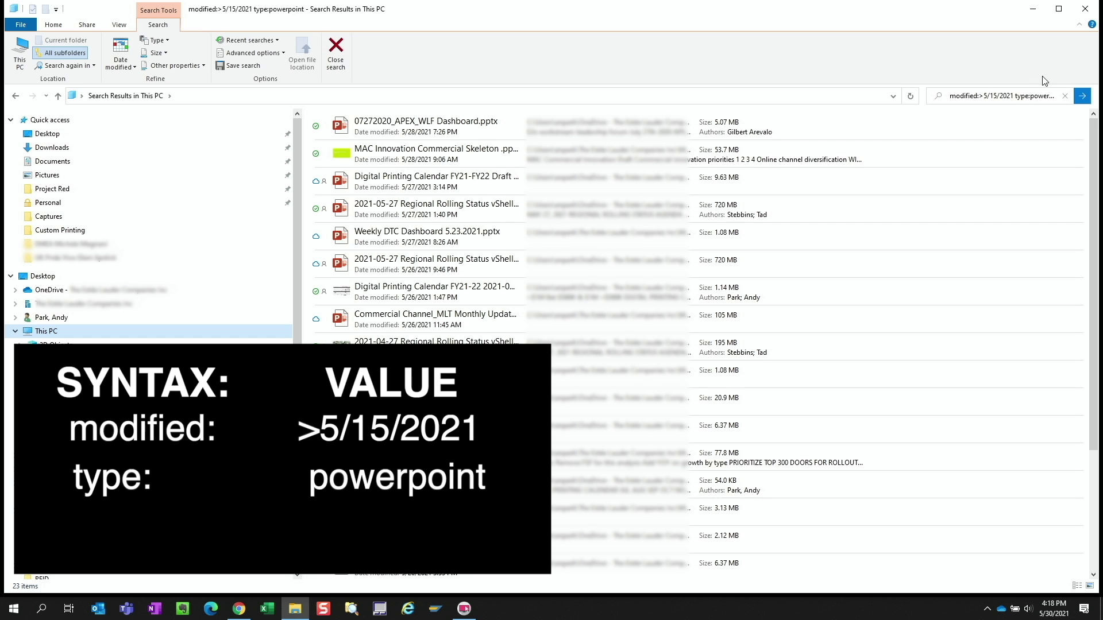
Append slides:>50 to the query, narrowing results to 3 presentations.
left_click(1034, 97)
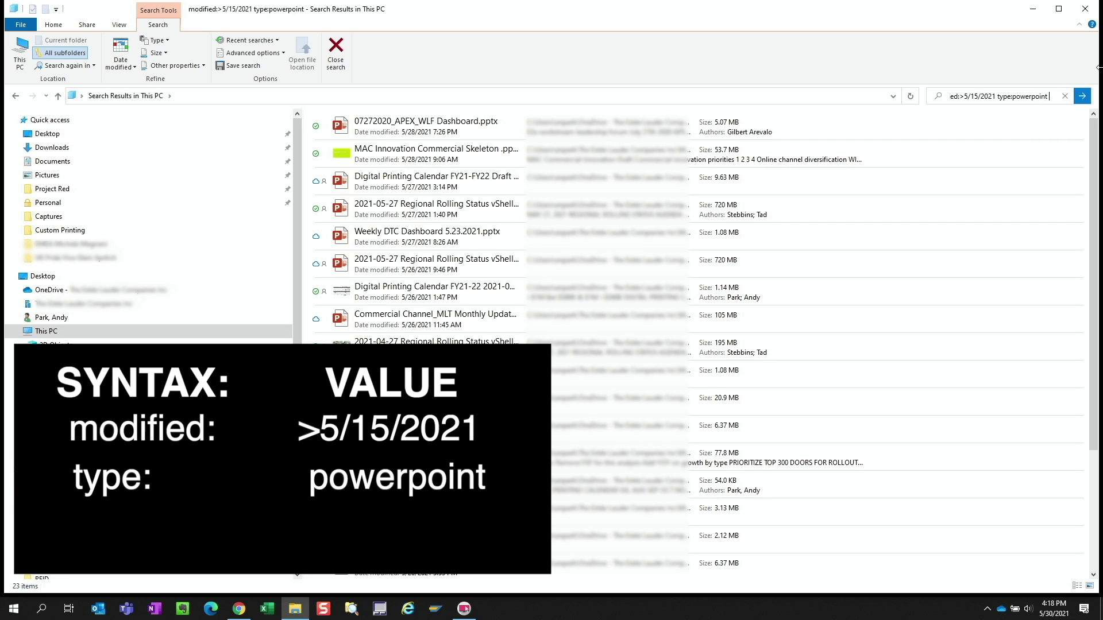
type("slides:>50")
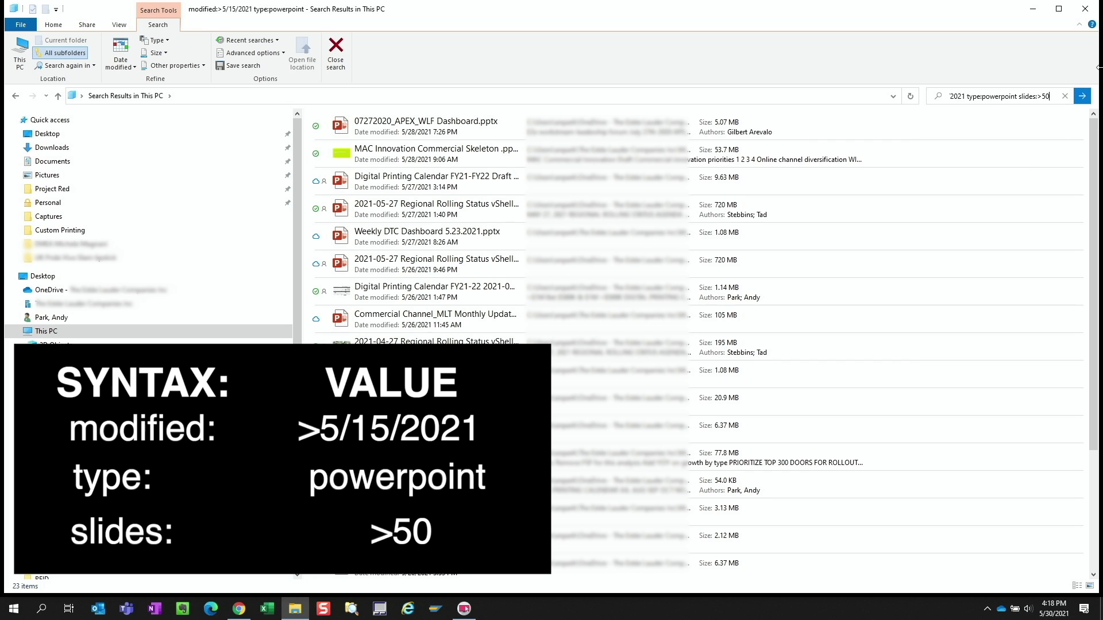
key("Return")
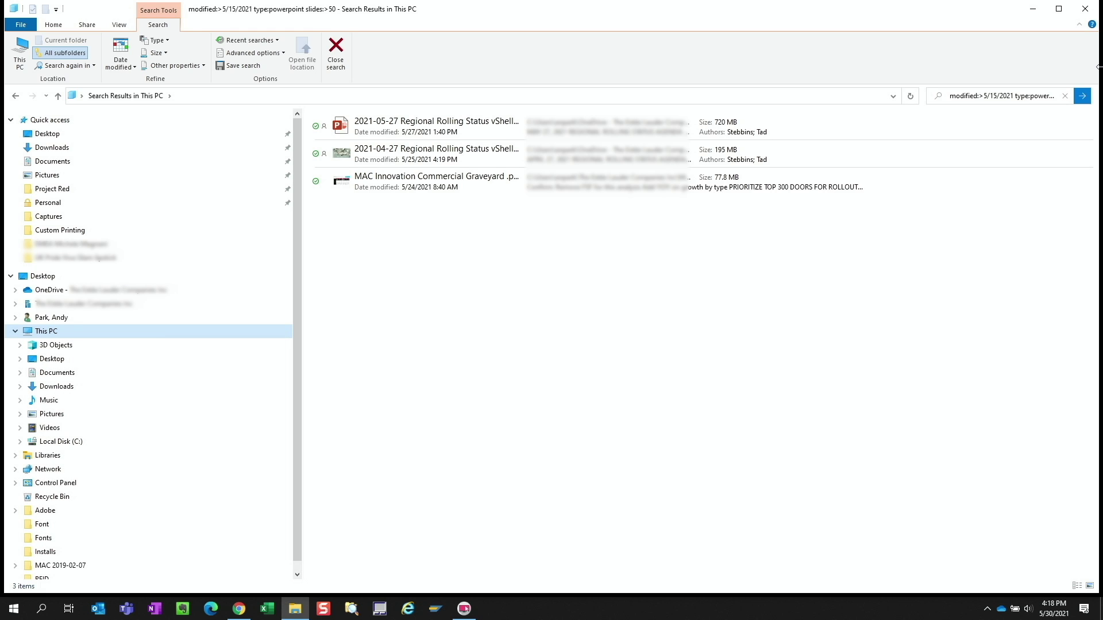
Close the search and run a new This PC search for kind:pictures size:>3mb taken:last year.
left_click(338, 52)
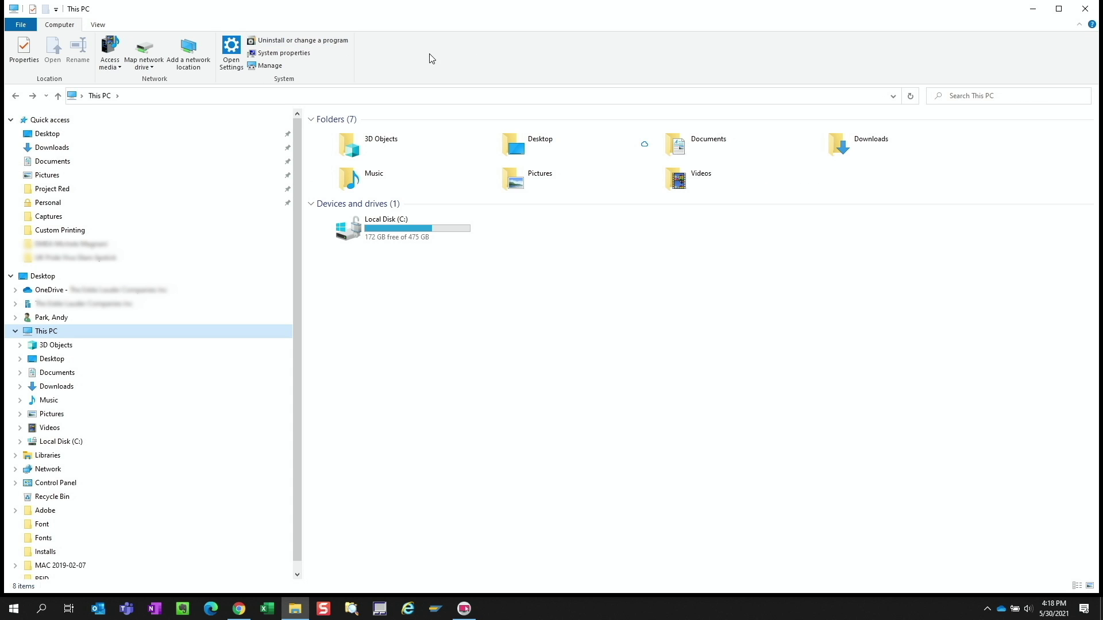
left_click(957, 96)
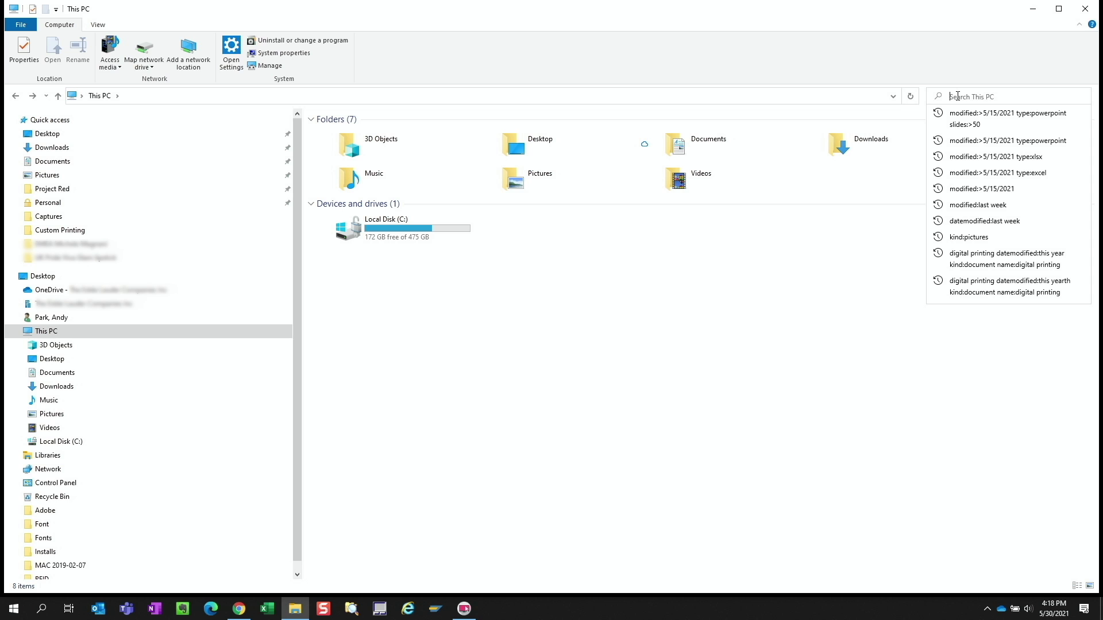
type("kind")
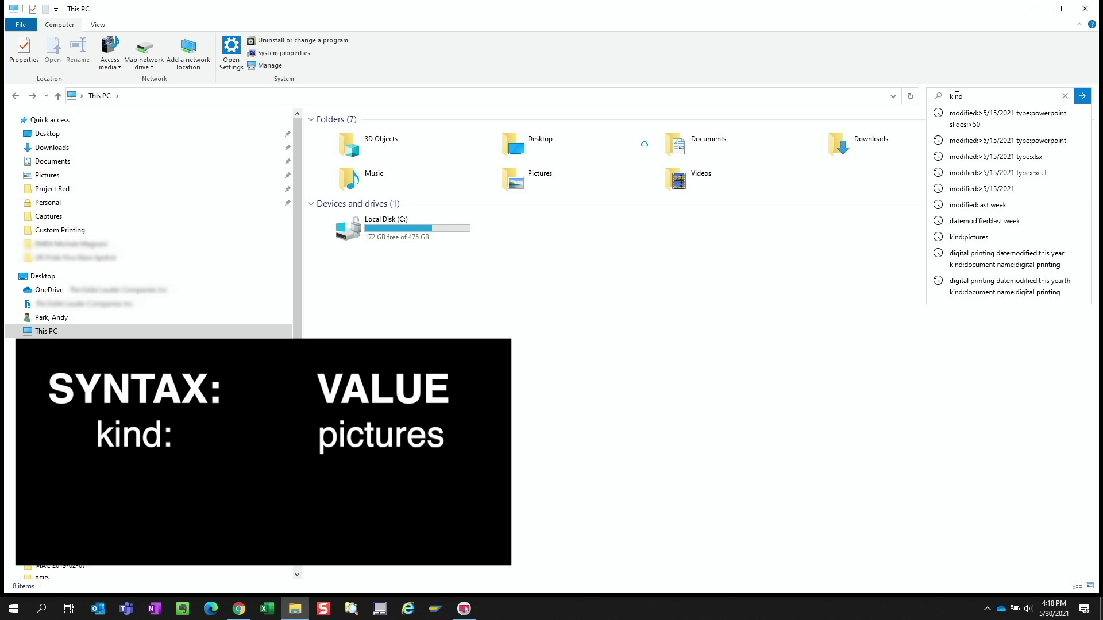
type(":pictures")
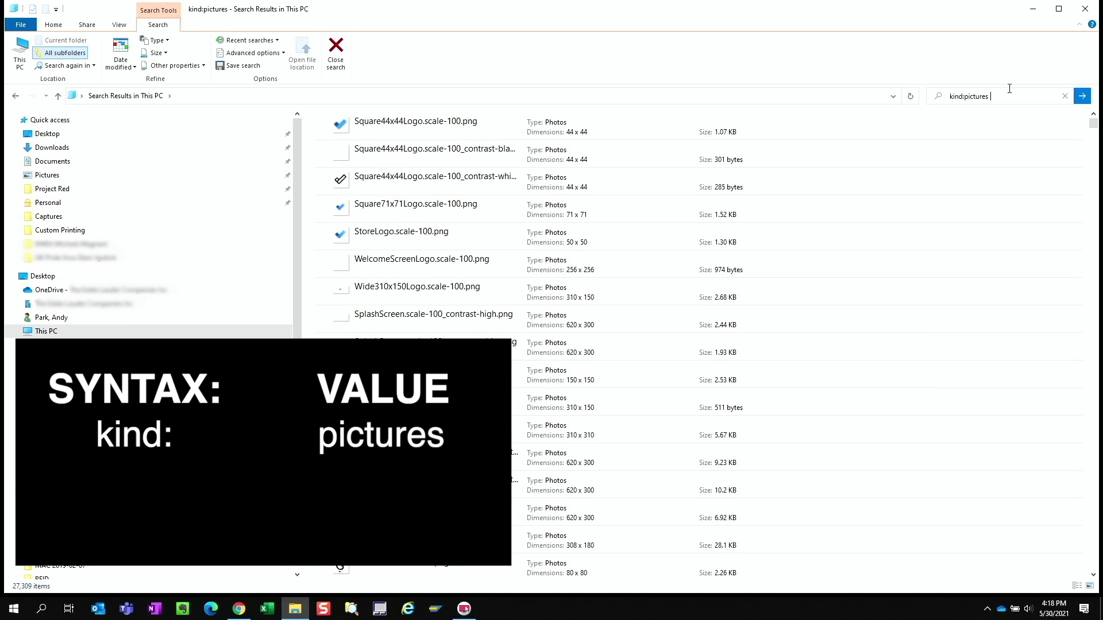
type("size:>3mb")
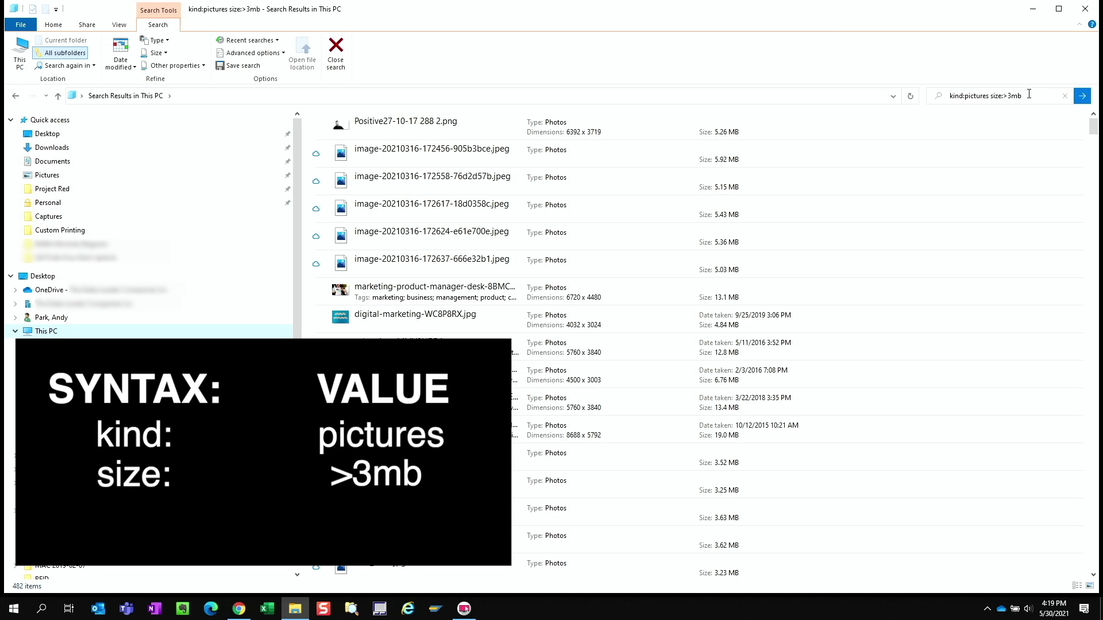
left_click(1029, 94)
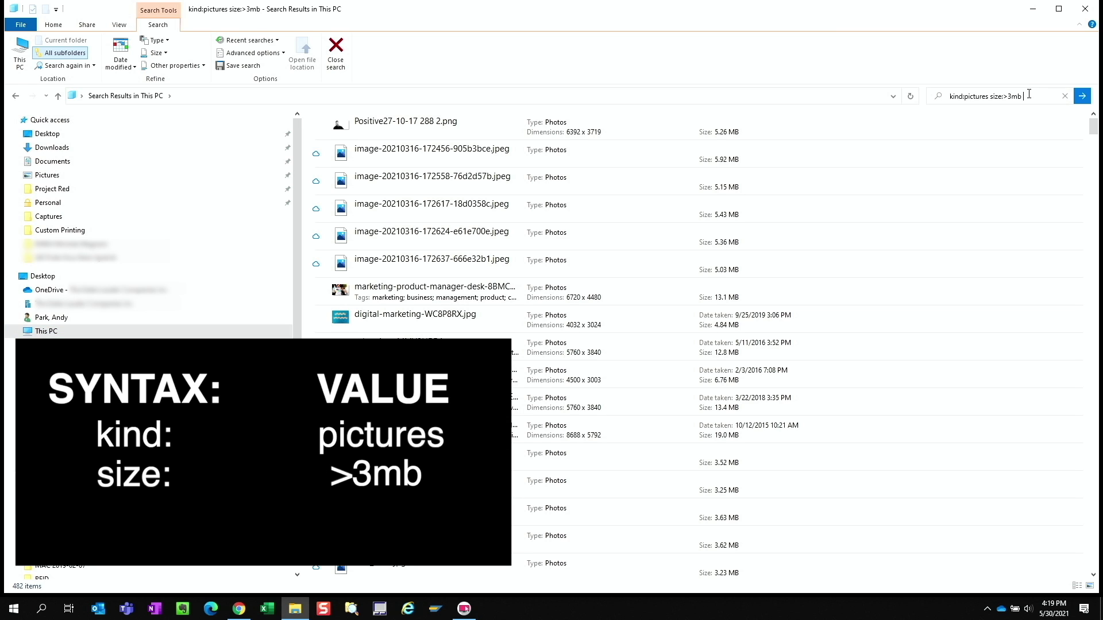
type("taken")
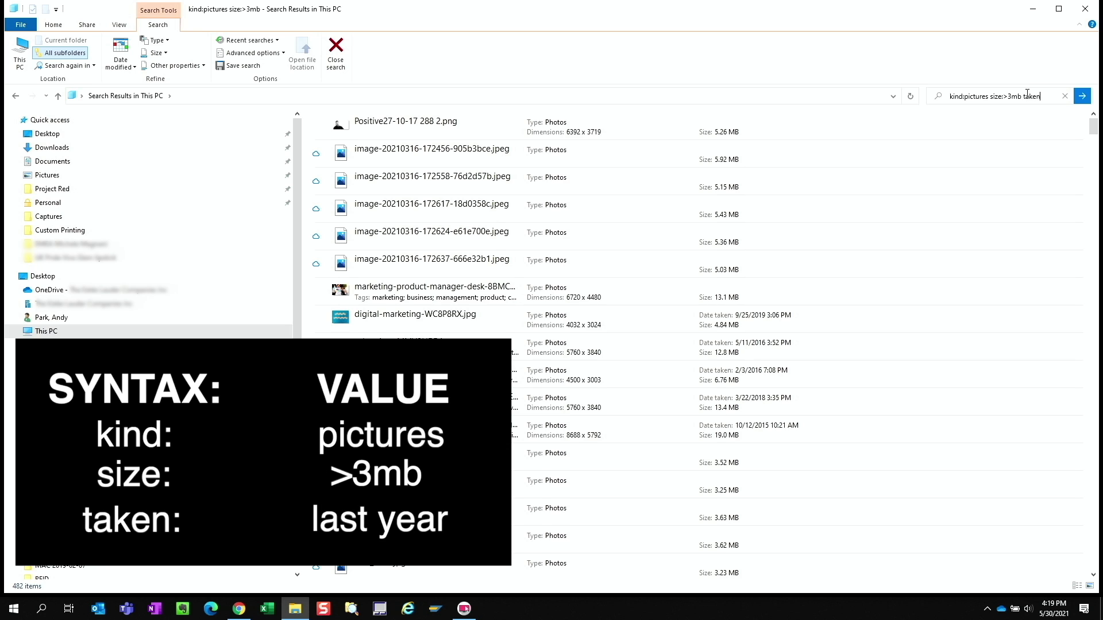
type(":last year")
key("Return")
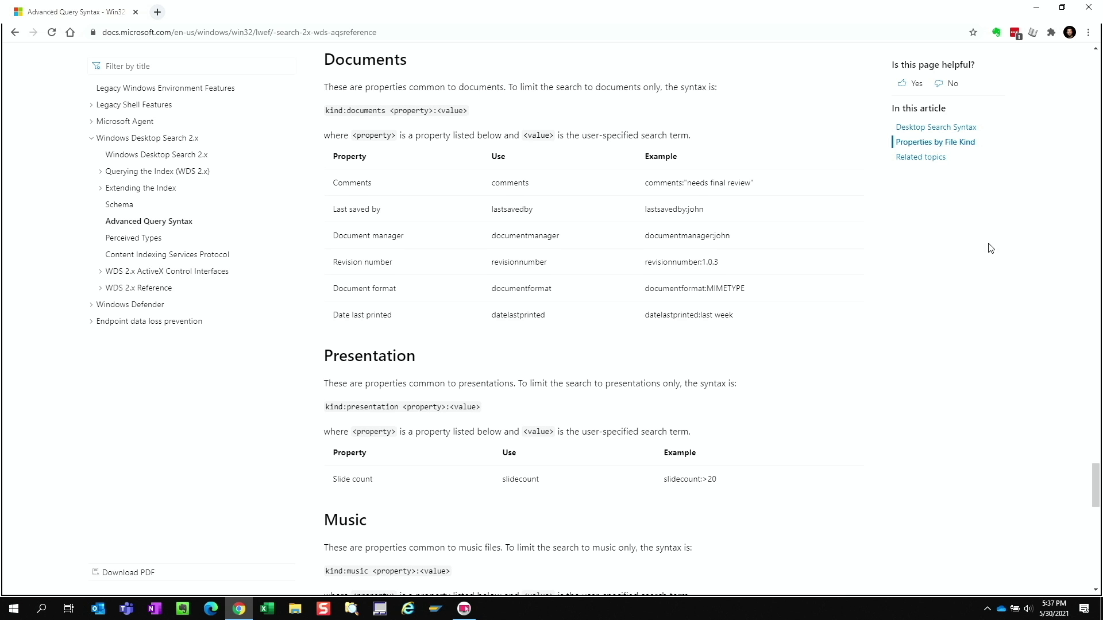
Scroll the Advanced Query Syntax page down to the Picture, Video and Related topics sections.
scroll(991, 247, "down", 3)
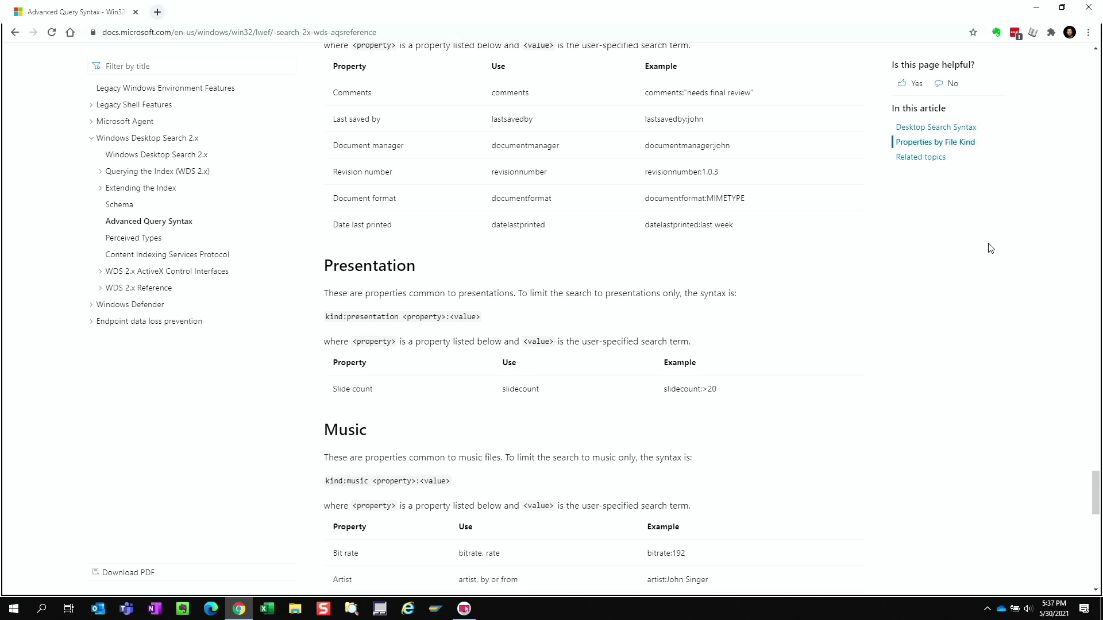
scroll(991, 248, "down", 5)
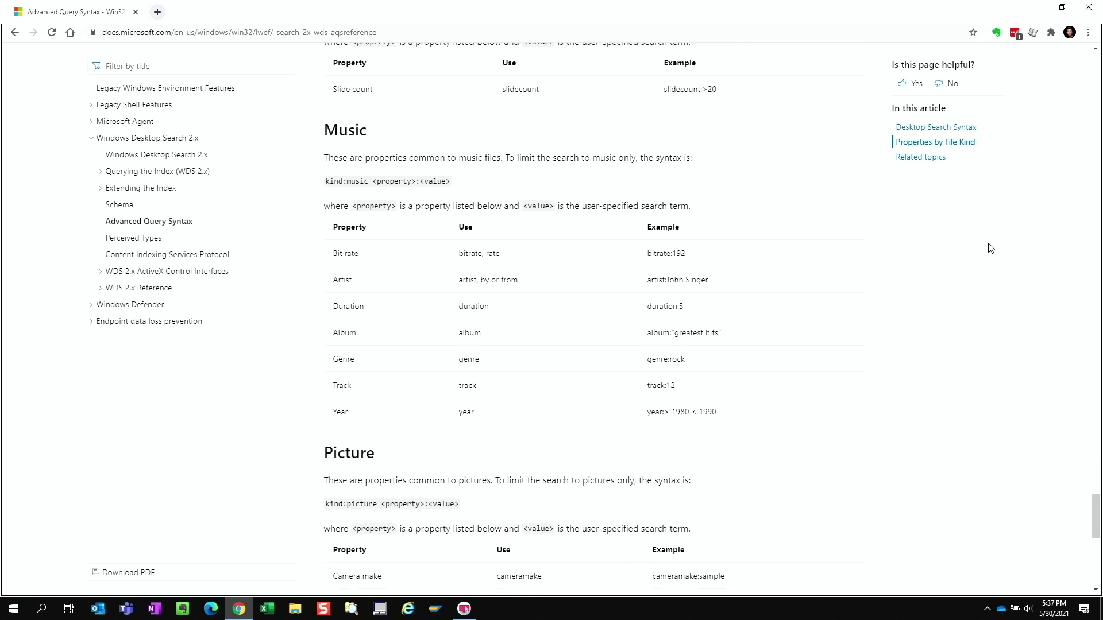
scroll(990, 248, "down", 5)
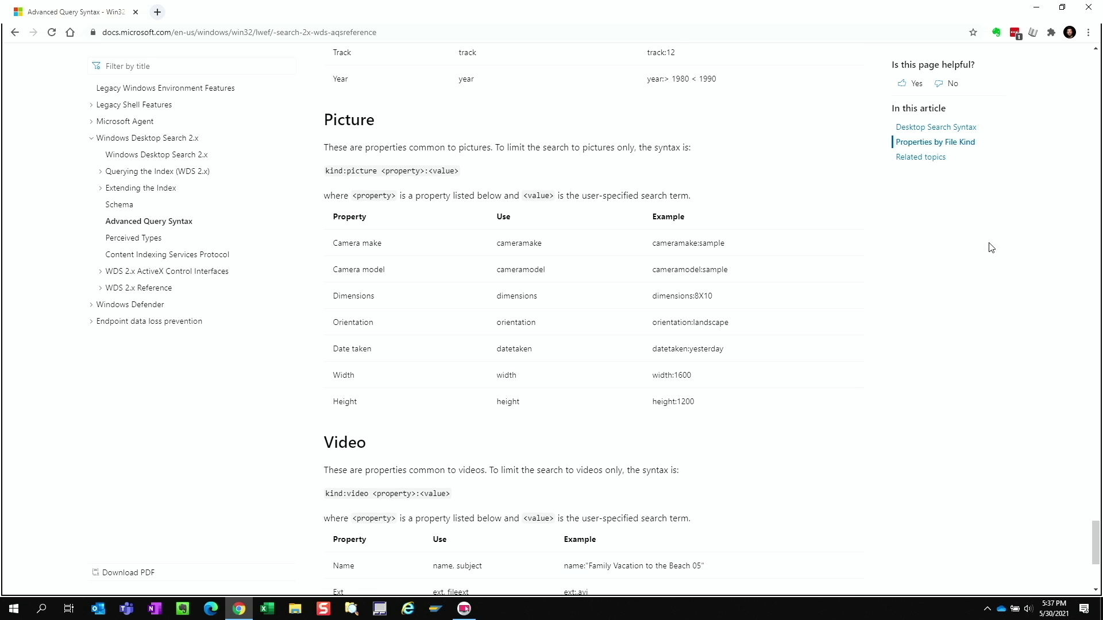
scroll(990, 248, "down", 4)
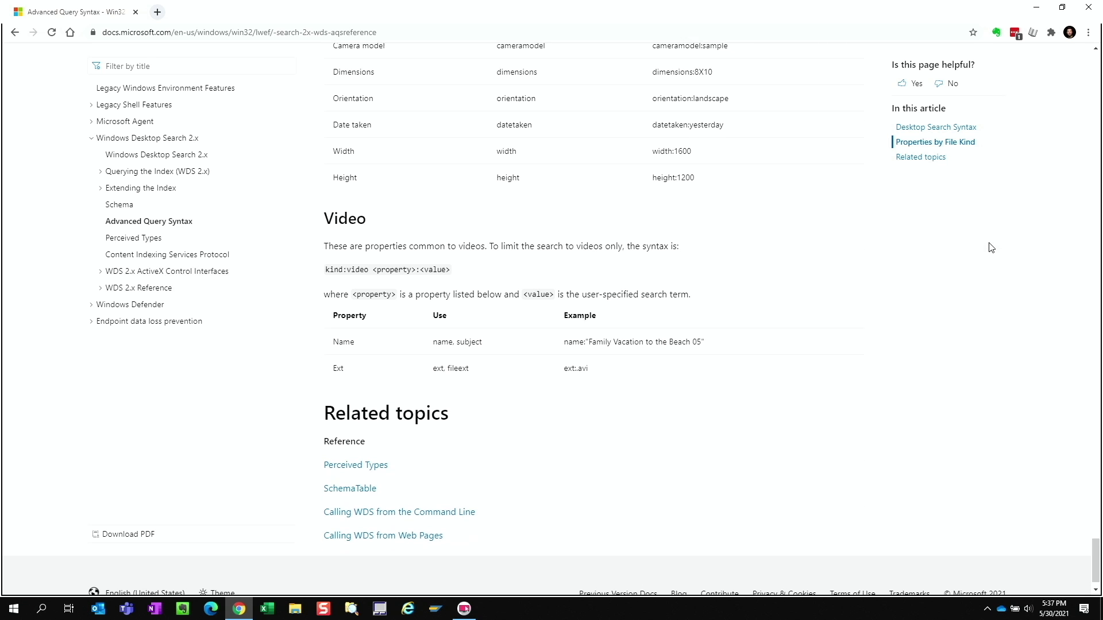